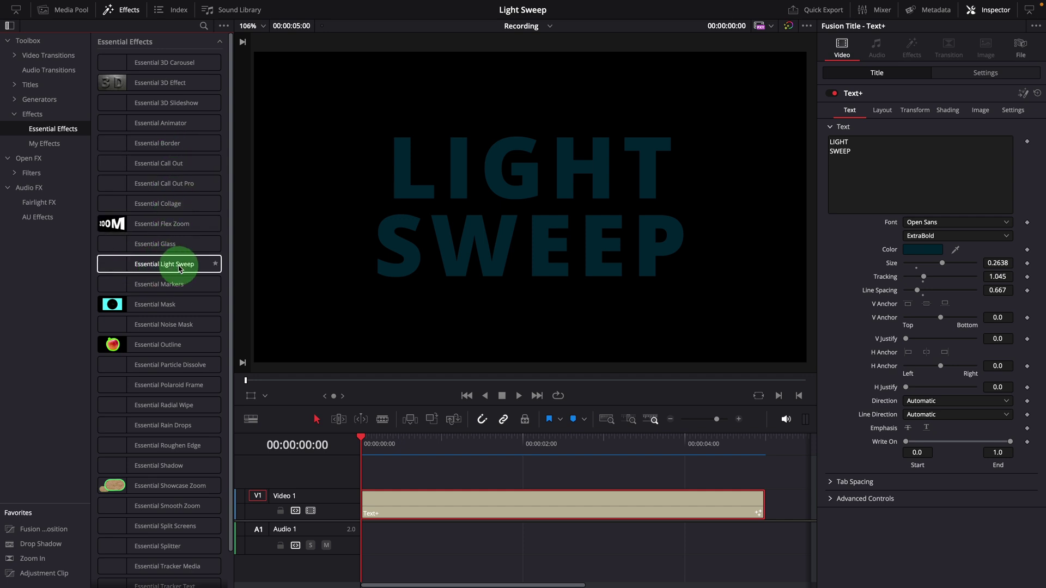
Apply Essential Light Sweep to the LIGHT SWEEP clip, with Sweep Intensity 4.0 and Sweep Softness reset to 0.025.
left_click_drag(169, 267, 528, 514)
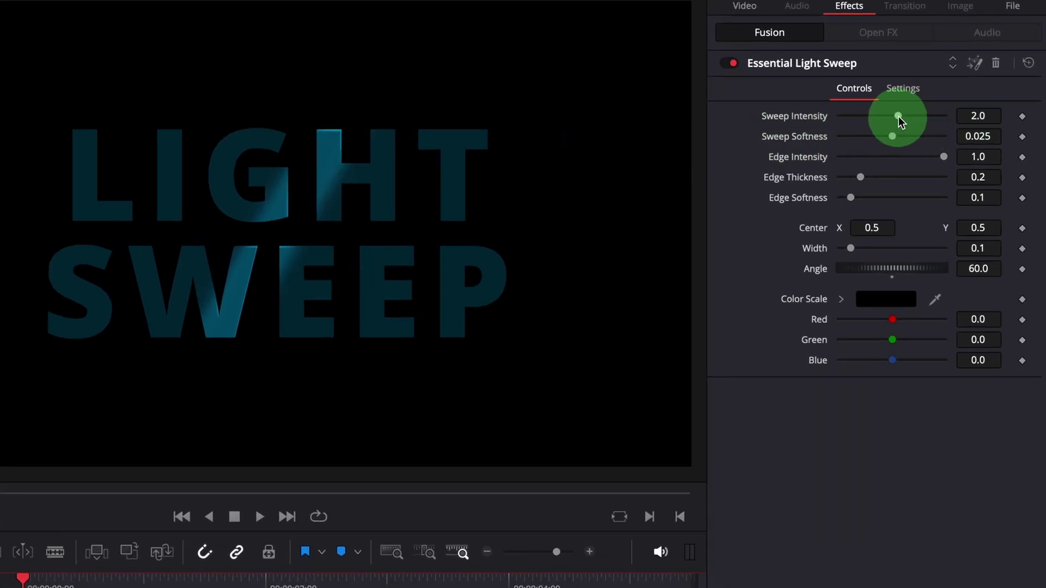
left_click_drag(898, 117, 909, 121)
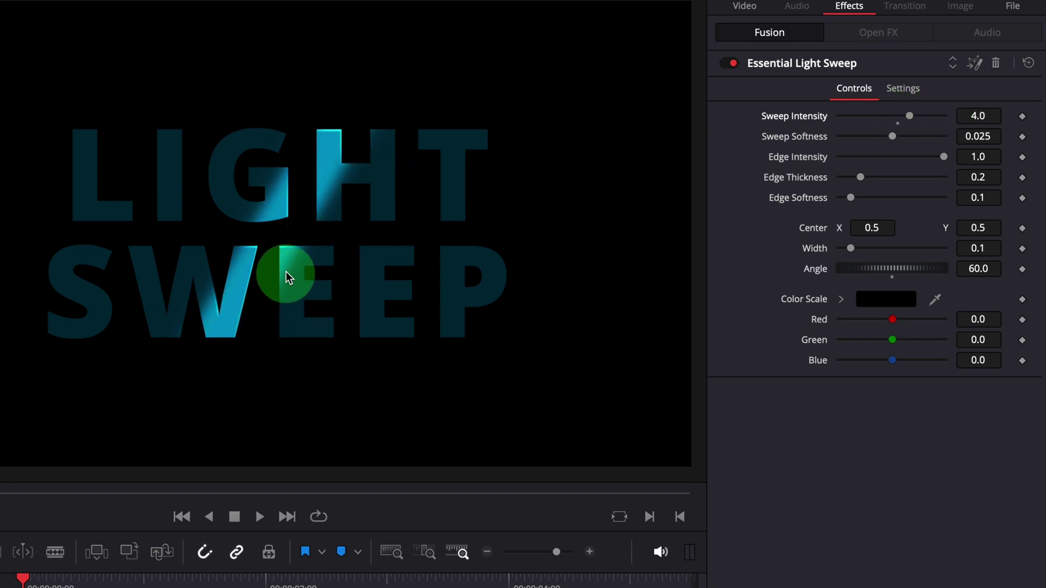
left_click(894, 138)
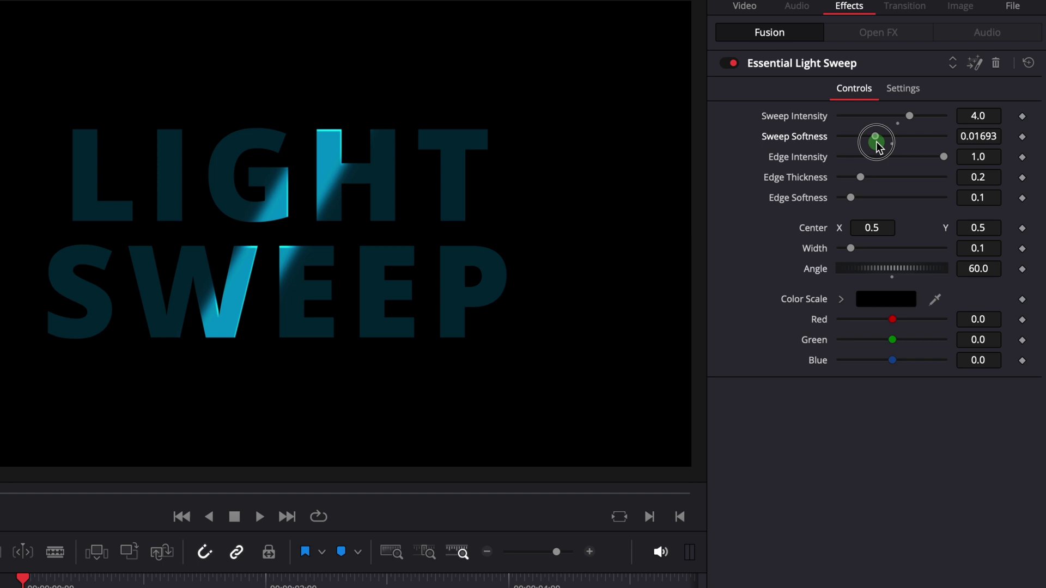
left_click_drag(869, 146, 847, 146)
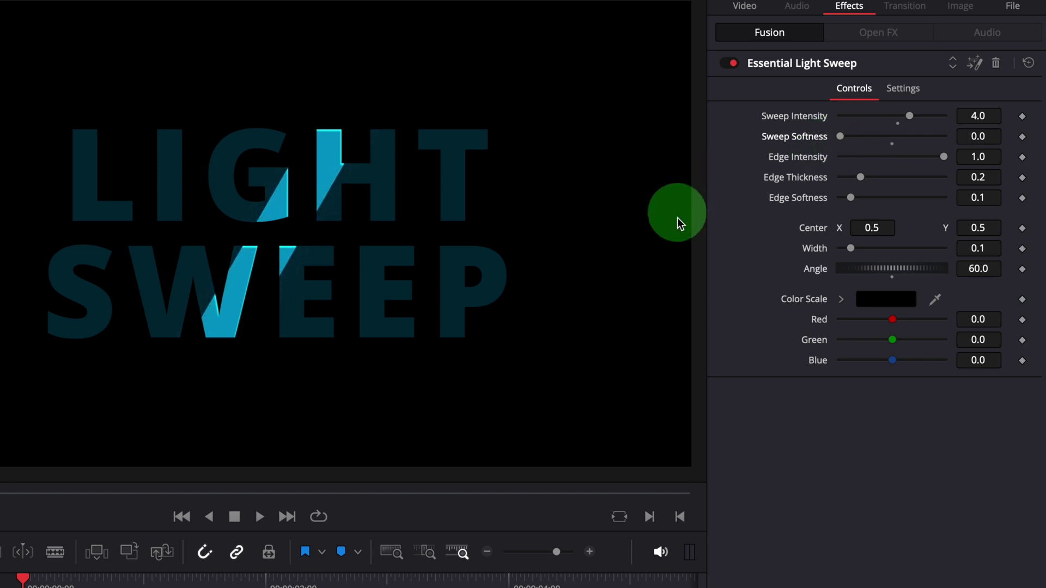
double_click(804, 140)
scroll(427, 252, "up", 4)
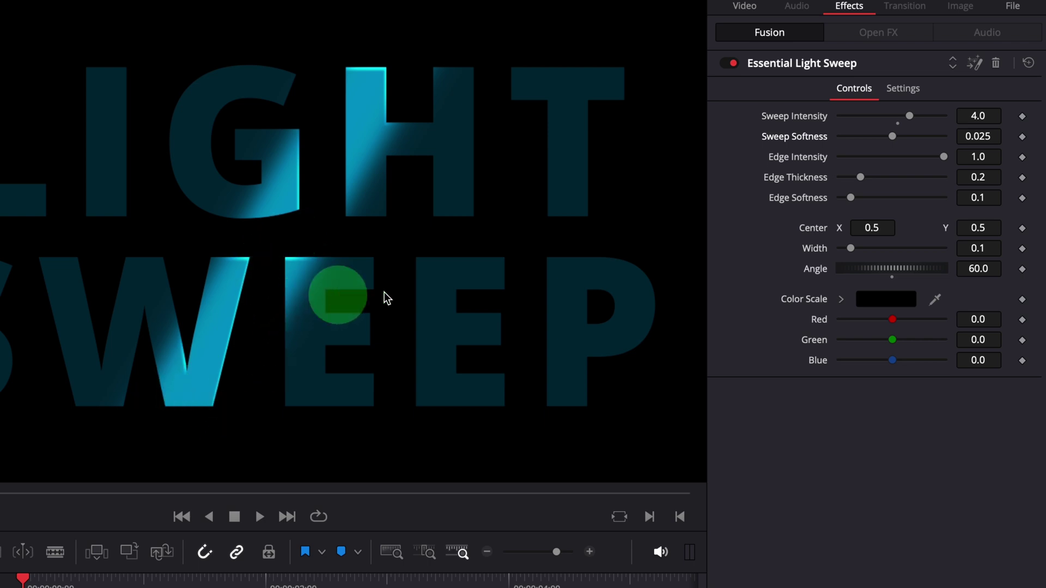
Keep Edge Intensity at 1.0, set Edge Thickness to 0.276 and Edge Softness to 0.1.
left_click(946, 162)
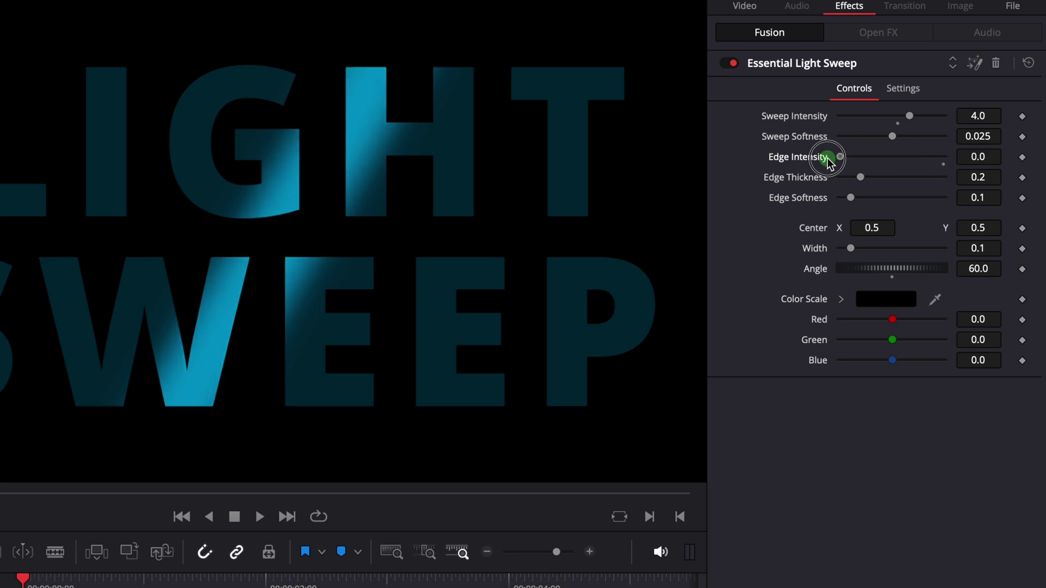
left_click_drag(884, 162, 983, 172)
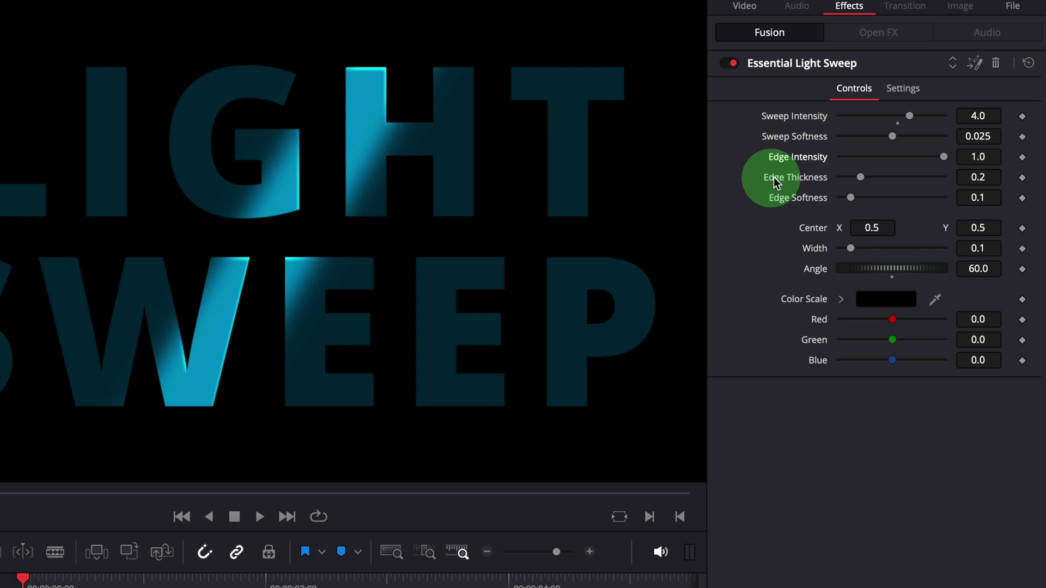
mouse_move(862, 181)
left_mouse_down()
mouse_move(964, 185)
mouse_move(878, 186)
left_mouse_up()
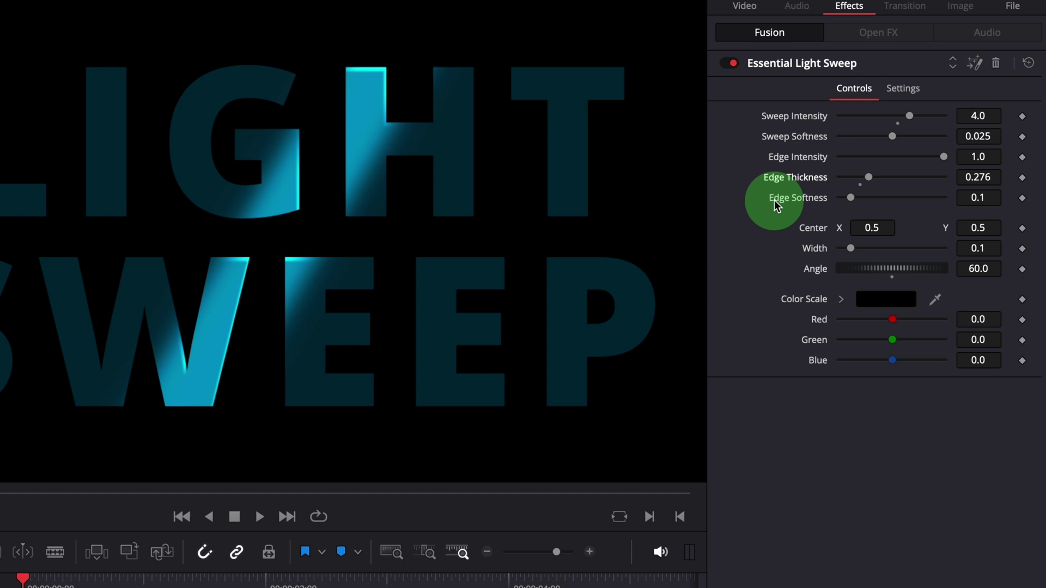
left_click_drag(851, 201, 785, 208)
left_click_drag(851, 210, 850, 208)
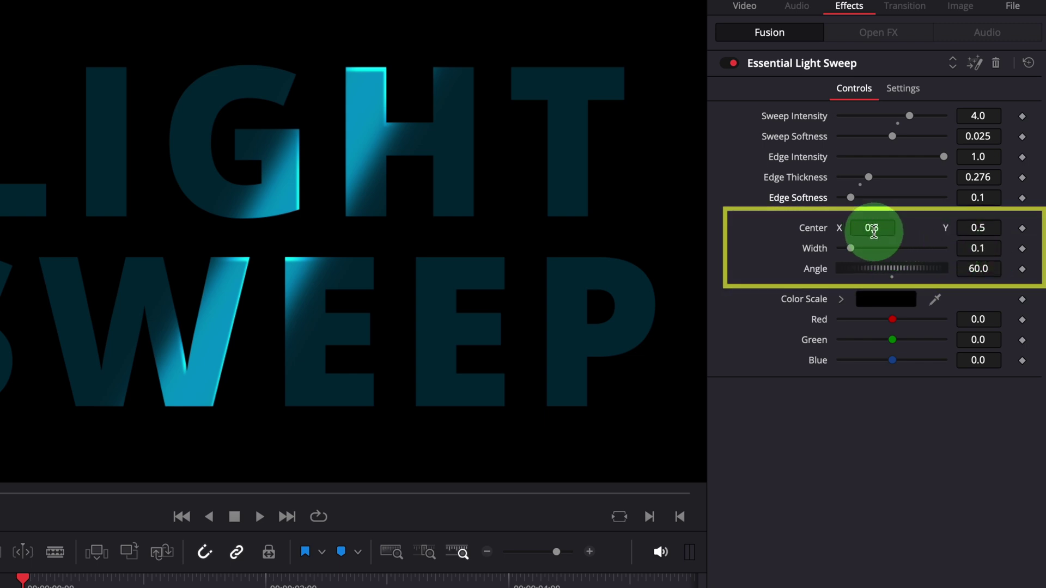
Turn on Fusion Overlay and set the sweep to Angle 116.05, Width 0.146, Center X 0.591.
left_click_drag(875, 227, 866, 270)
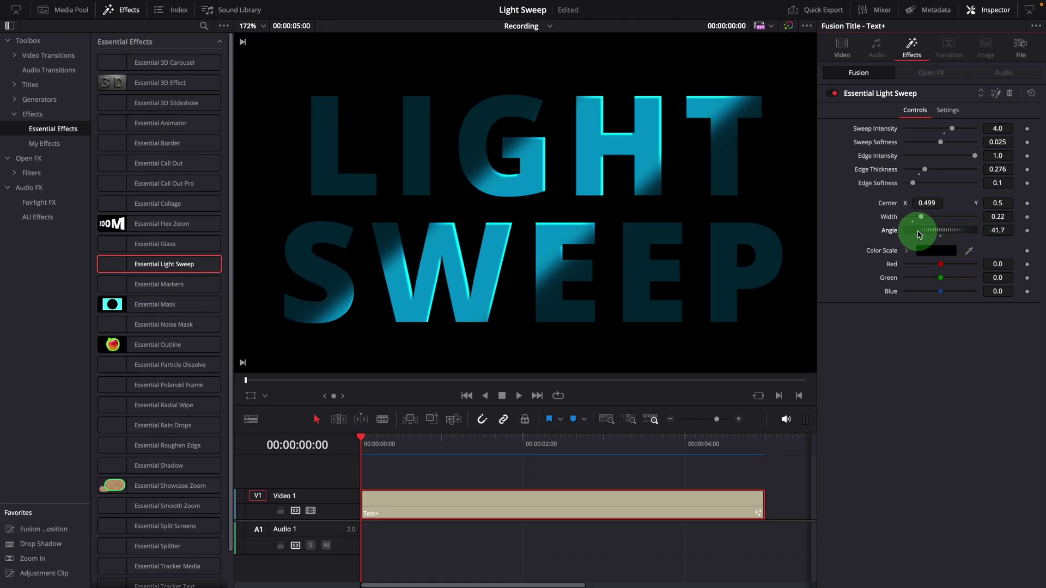
left_click(264, 396)
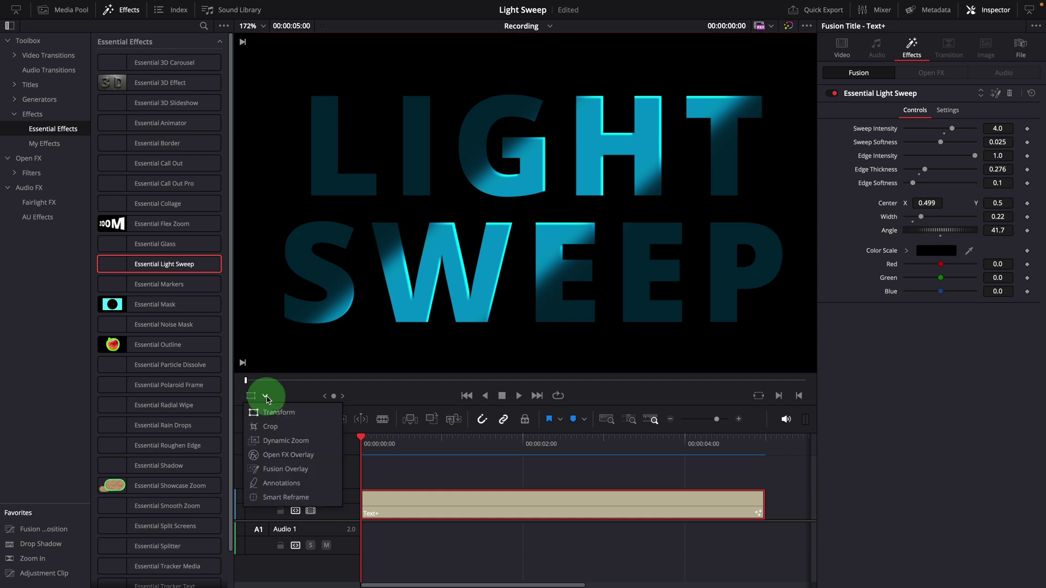
left_click(298, 475)
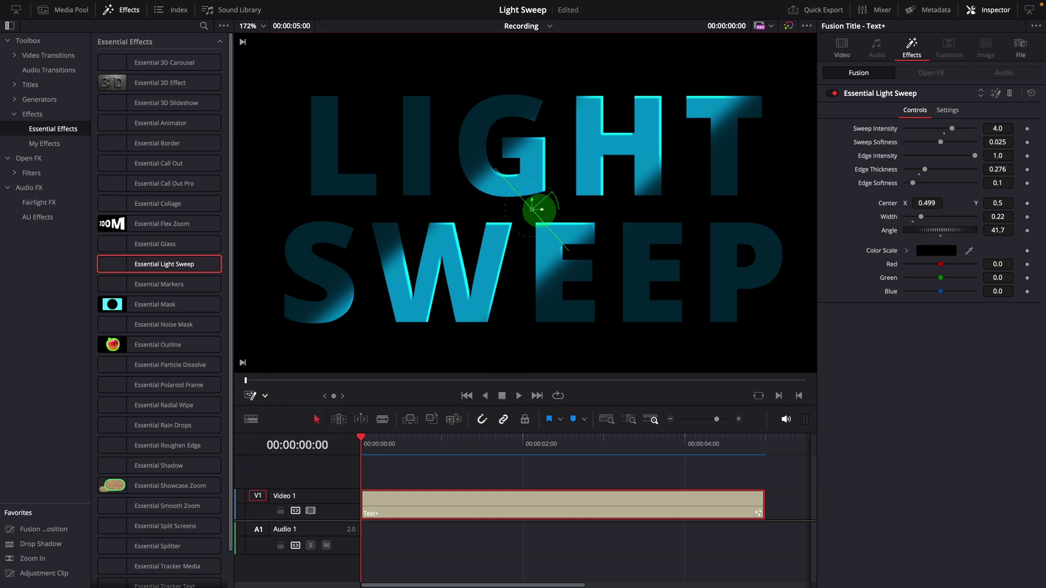
left_click_drag(536, 209, 585, 220)
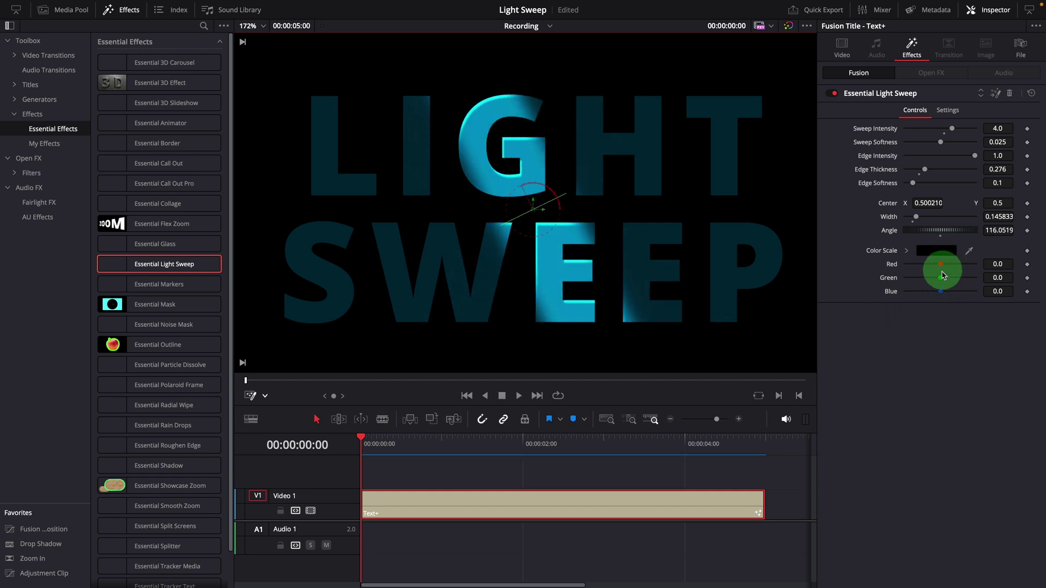
left_click_drag(942, 272, 955, 292)
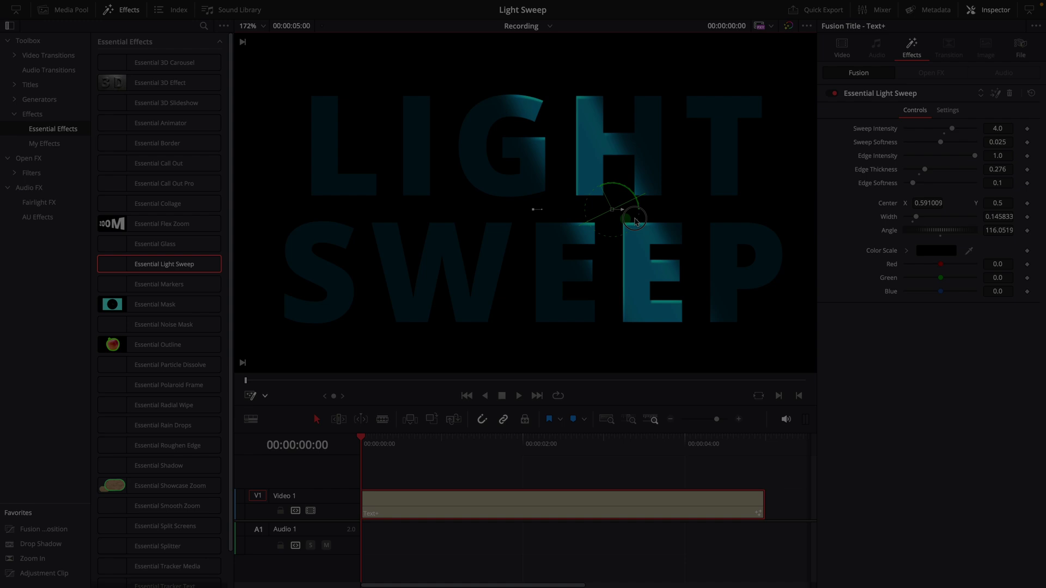
Keyframe the sweep Center from X 0.099 at frame 0 to X 0.893 at frame 14.
left_click_drag(635, 221, 601, 220)
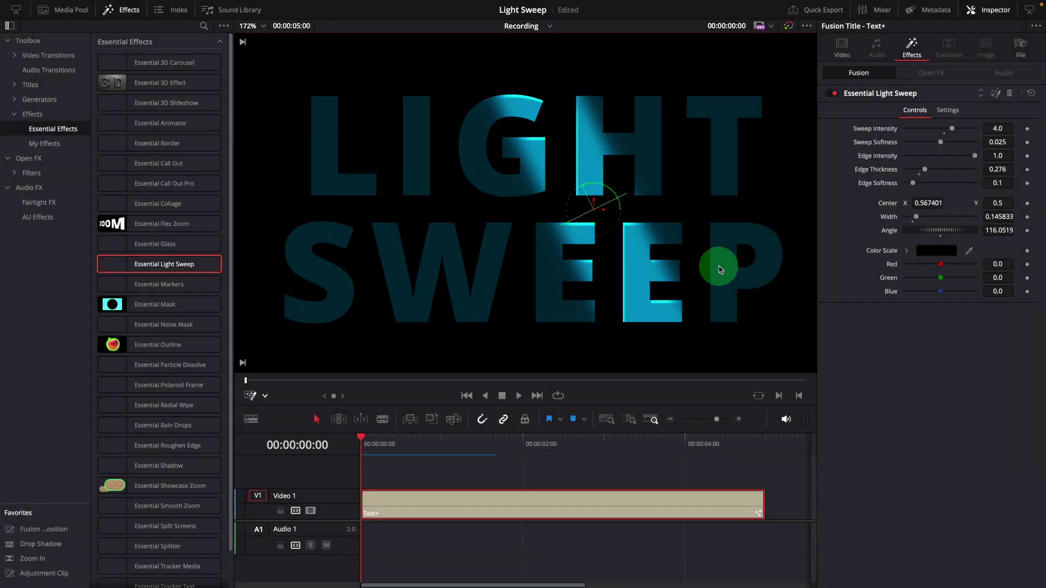
scroll(719, 269, "down", 4)
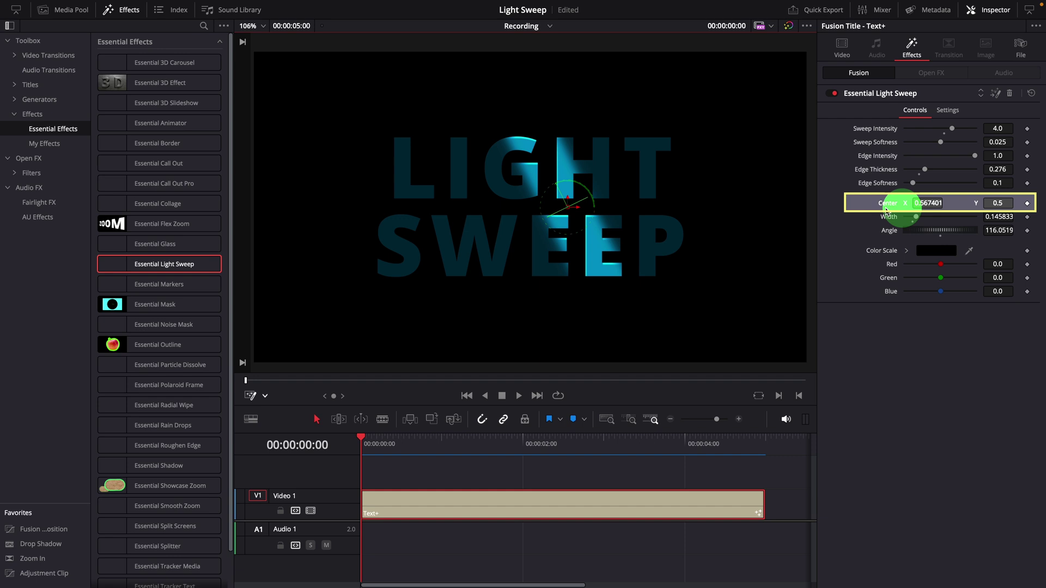
left_click_drag(886, 210, 849, 213)
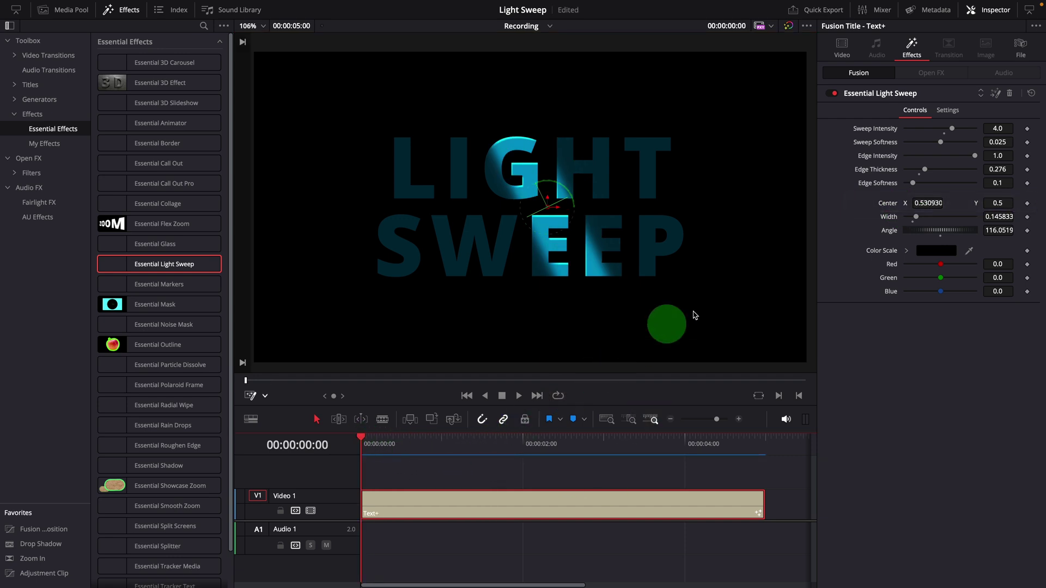
left_click(1027, 204)
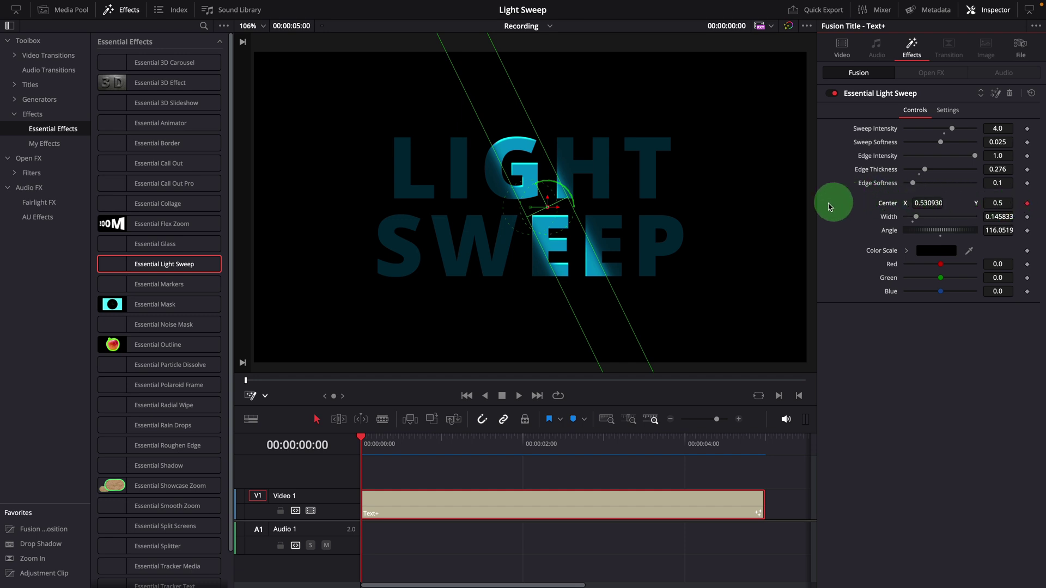
left_click_drag(558, 209, 309, 207)
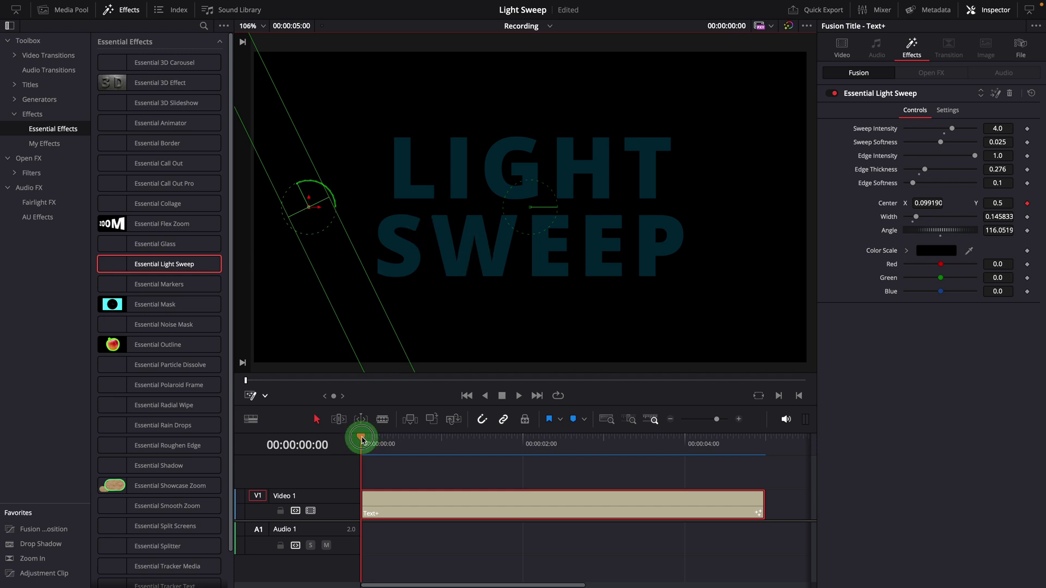
left_click_drag(362, 437, 382, 442)
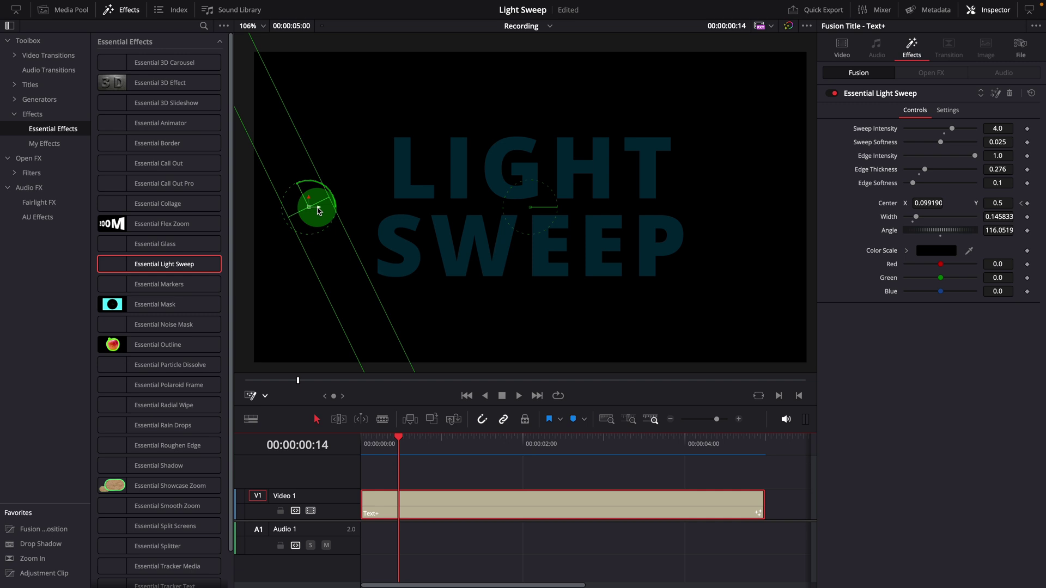
mouse_move(318, 211)
left_mouse_down()
mouse_move(305, 210)
mouse_move(757, 222)
left_mouse_up()
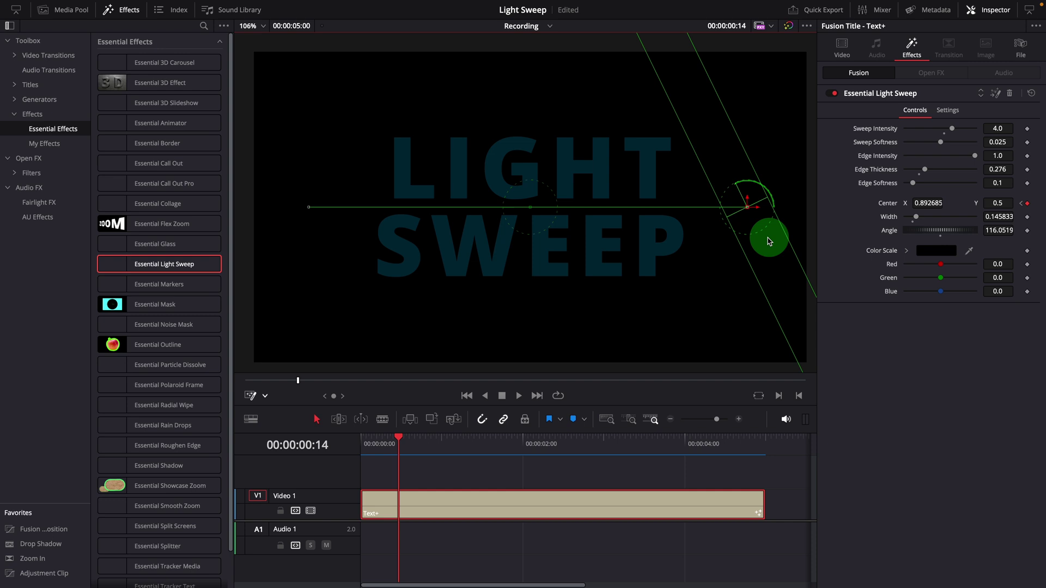
left_click_drag(395, 440, 358, 437)
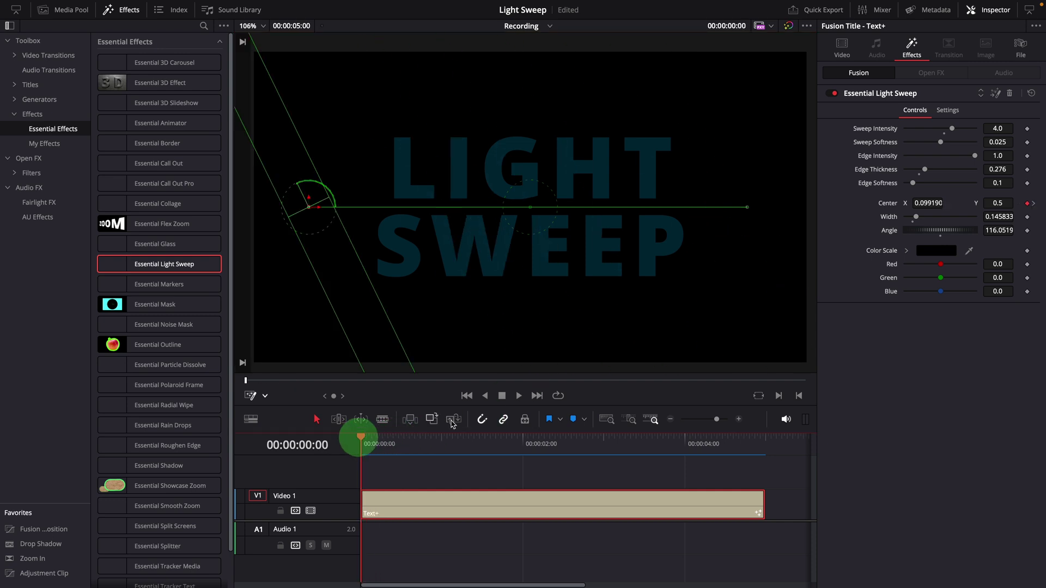
left_click(519, 396)
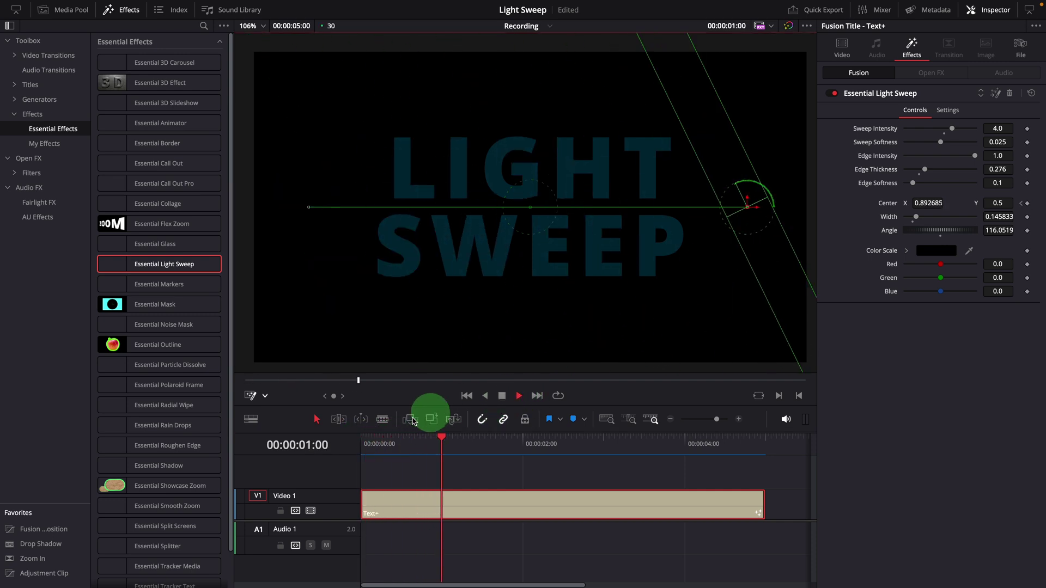
left_click(371, 440)
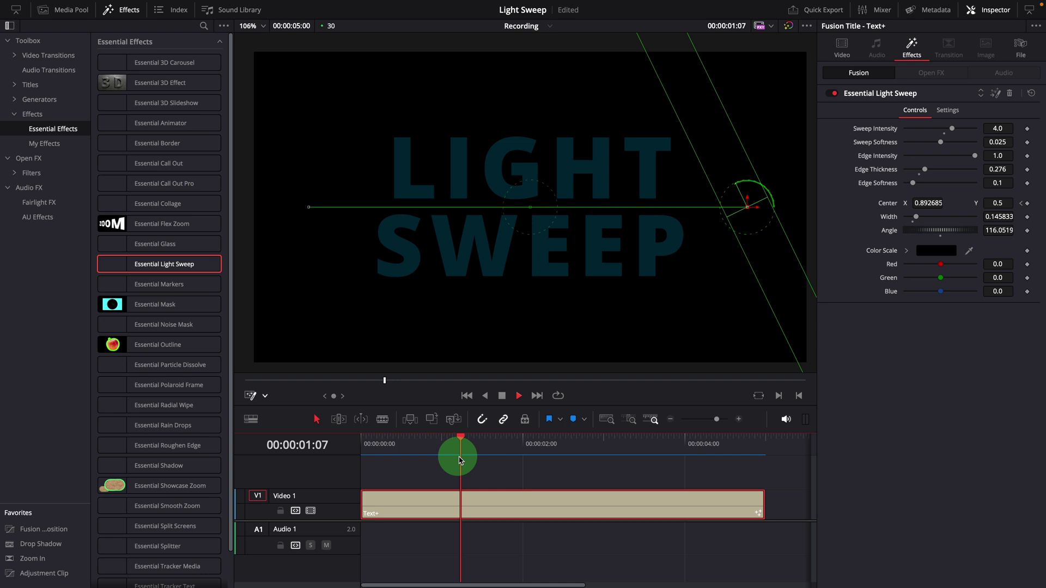
left_click(251, 398)
left_click_drag(494, 439, 360, 445)
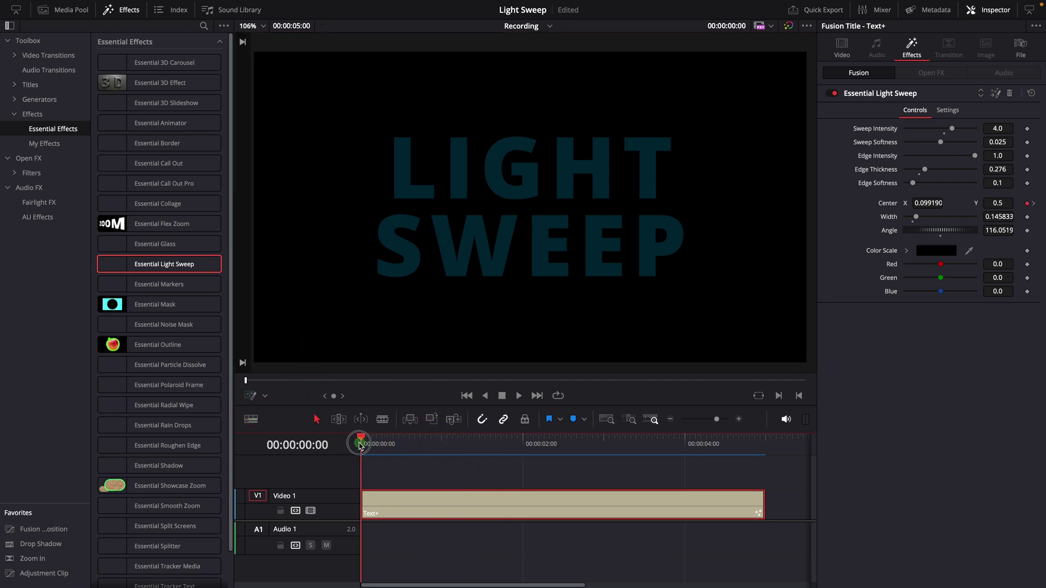
key("space")
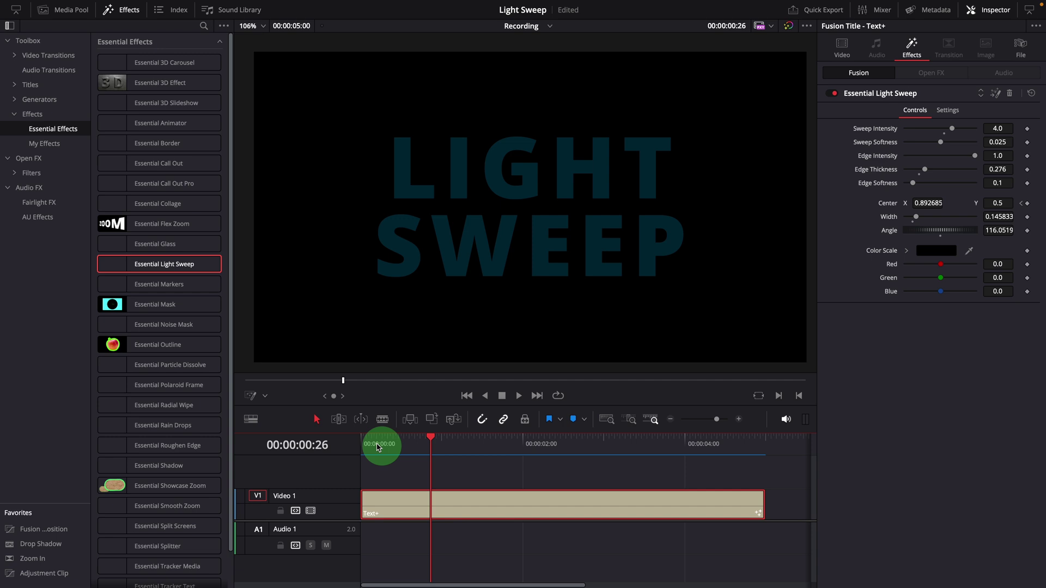
left_click(378, 446)
left_click(366, 439)
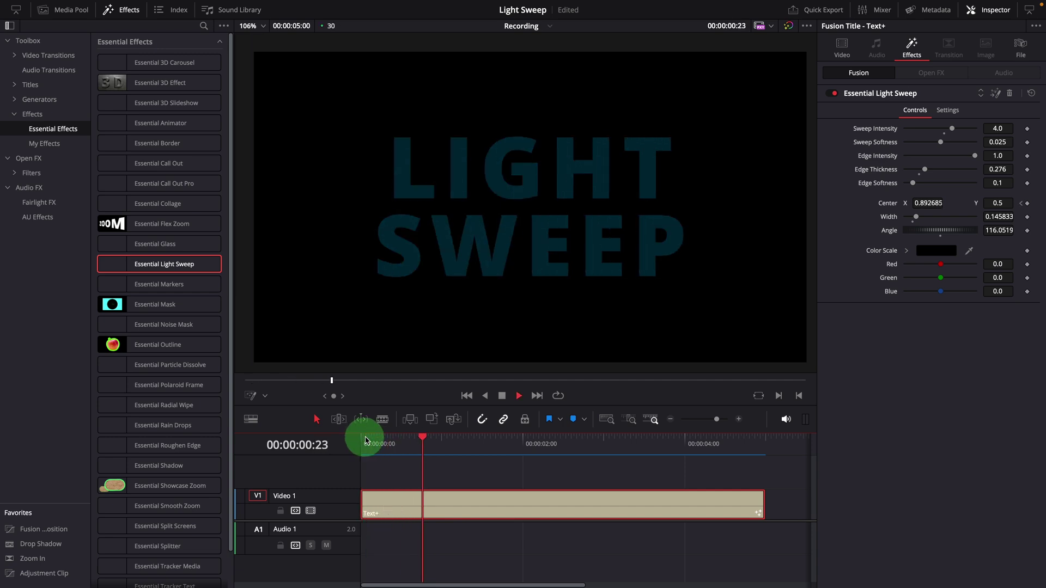
key("space")
left_click(582, 550)
left_click_drag(427, 441, 379, 446)
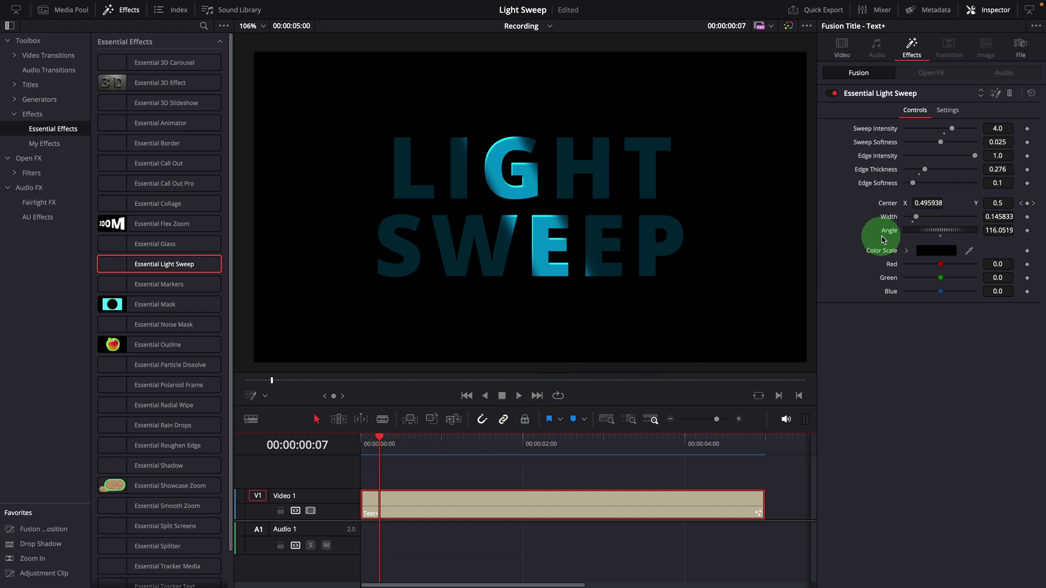
Set Center X to 0.0 and keyframe Angle at 134.3 on frame 0 and 223.0 on frame 10.
left_click_drag(944, 235, 942, 233)
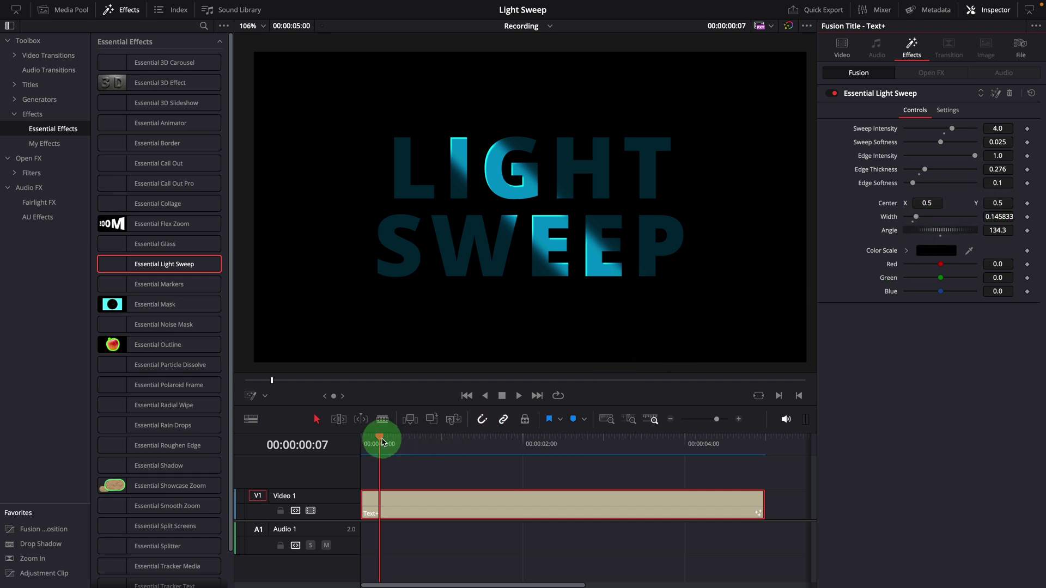
left_click_drag(382, 441, 364, 440)
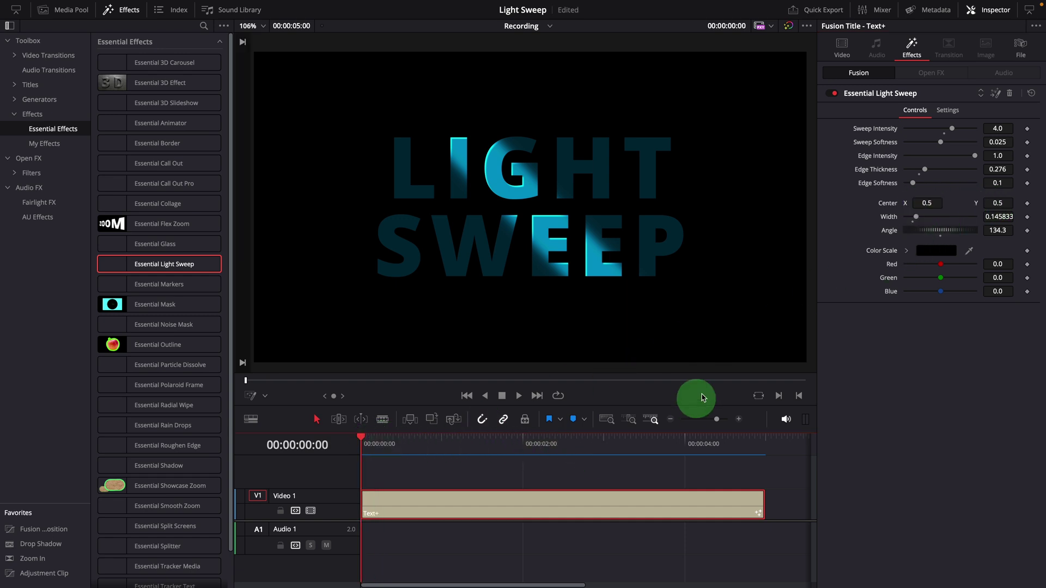
left_click_drag(930, 204, 726, 222)
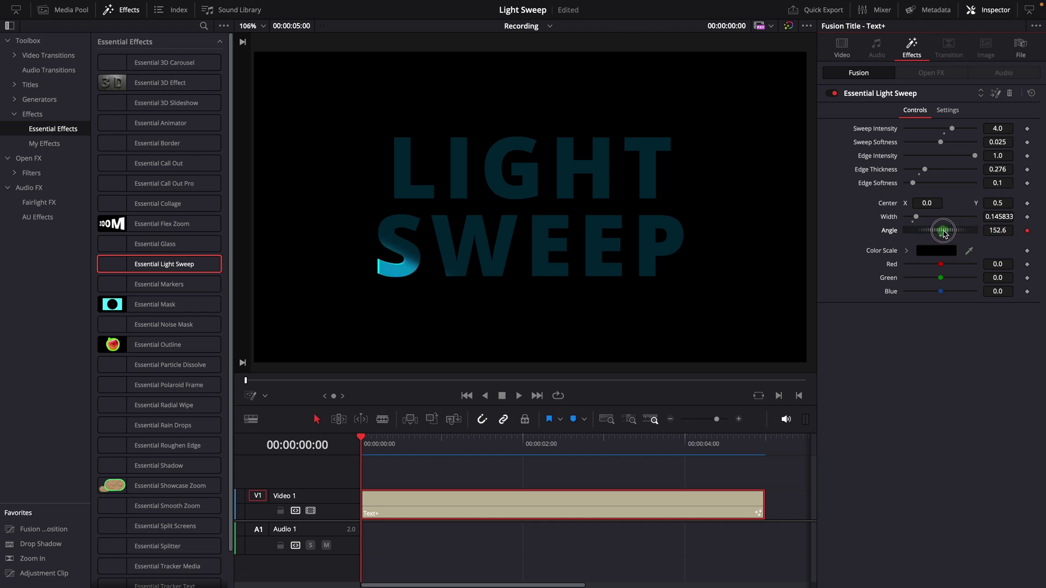
left_click_drag(944, 233, 940, 235)
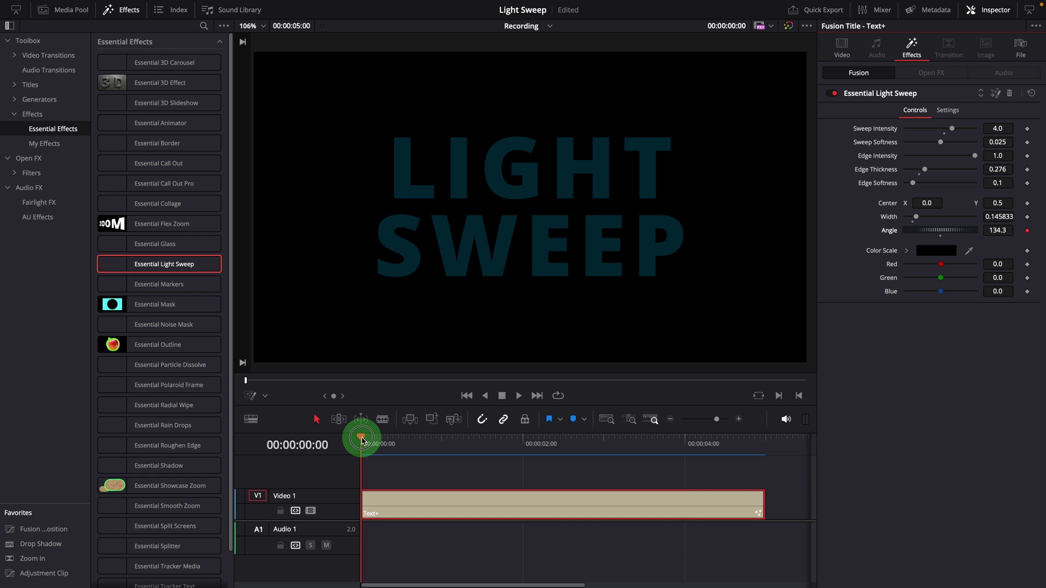
left_click_drag(362, 439, 371, 440)
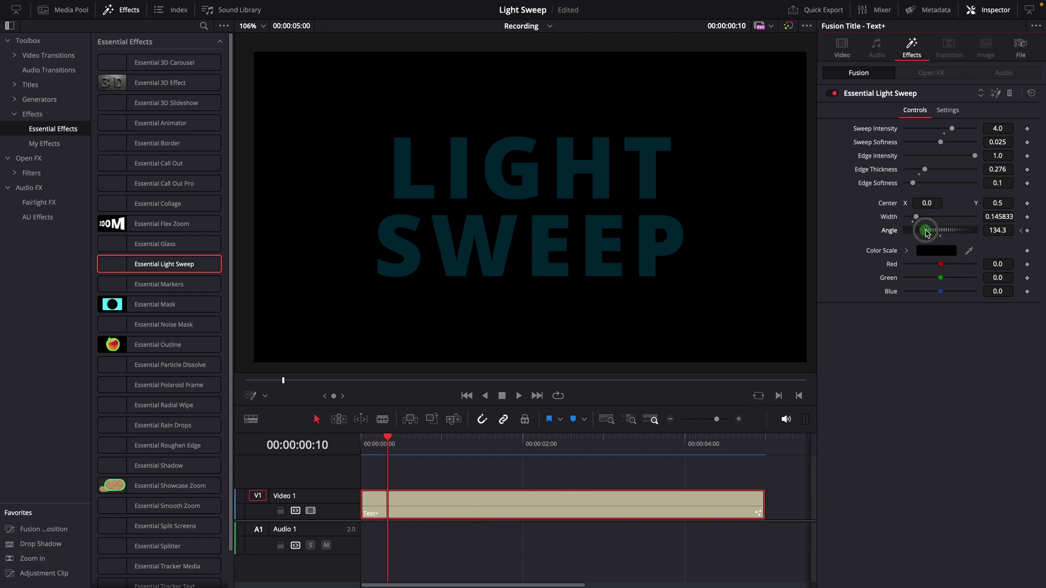
left_click_drag(933, 233, 942, 234)
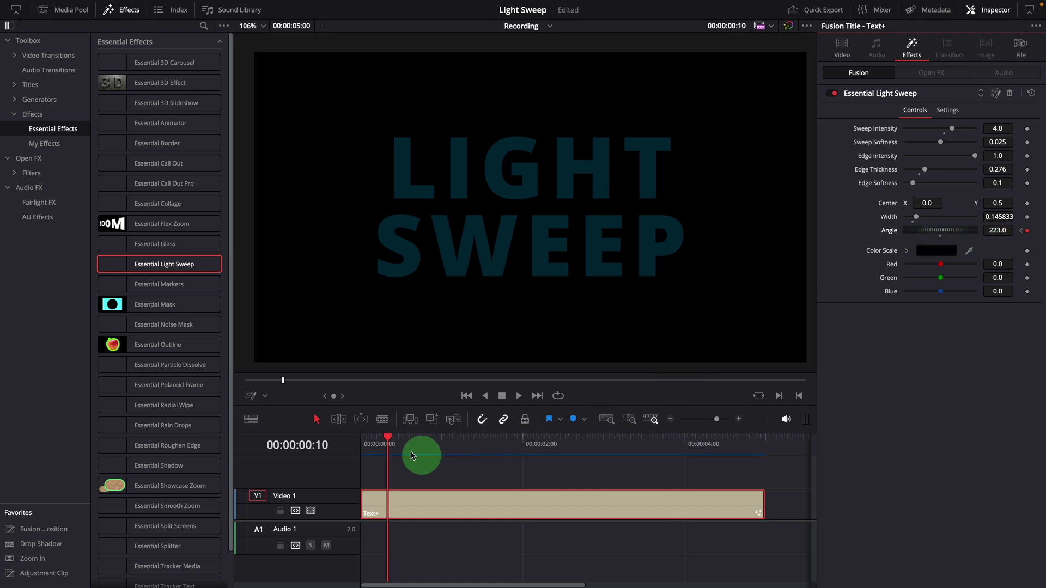
left_click_drag(387, 442, 368, 441)
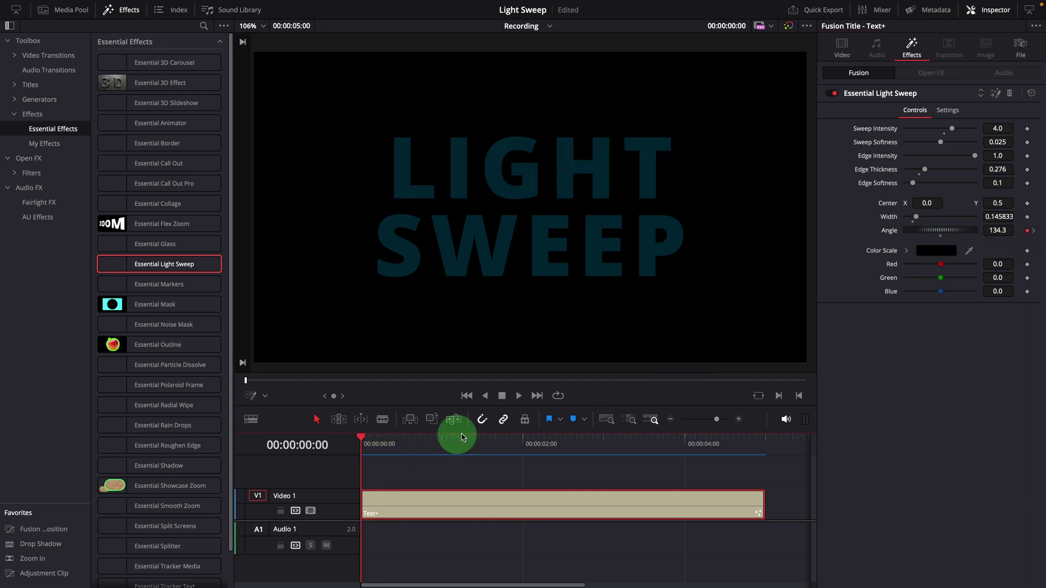
Play the rotating sweep back from the first frame several times to review it.
left_click(519, 395)
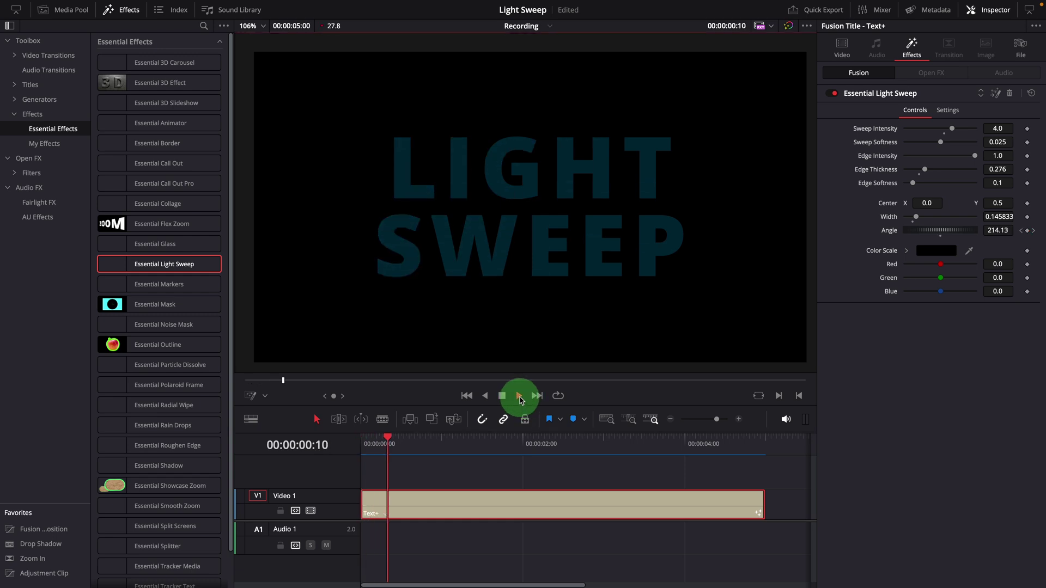
left_click(369, 442)
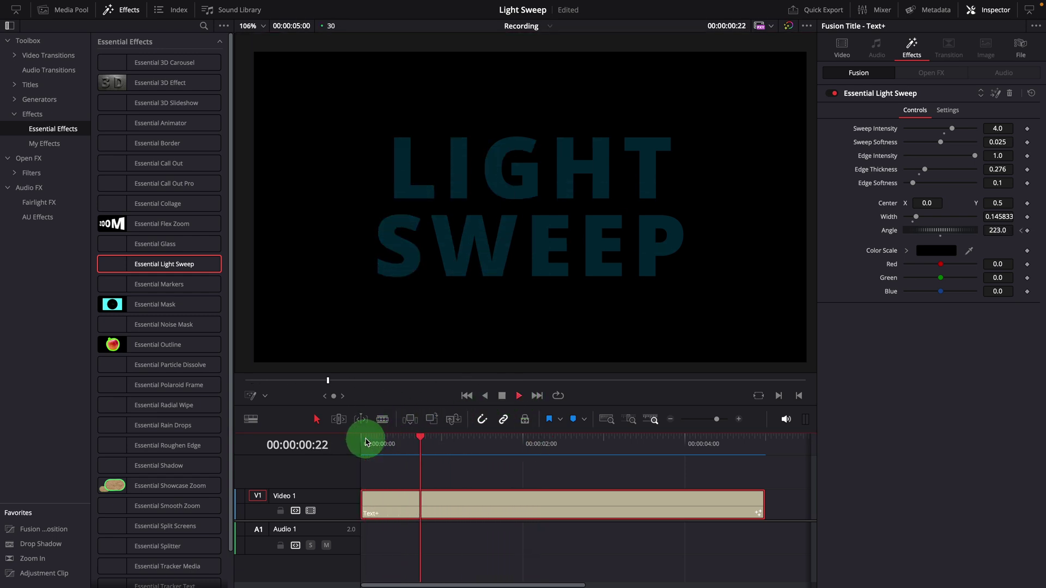
left_click(364, 441)
left_click(363, 441)
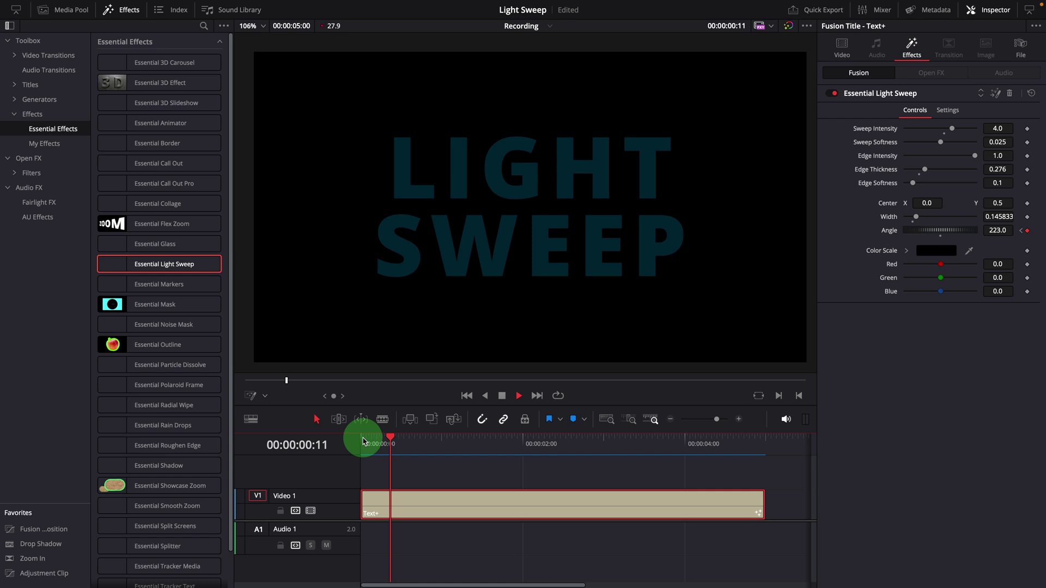
left_click(363, 441)
left_click(364, 442)
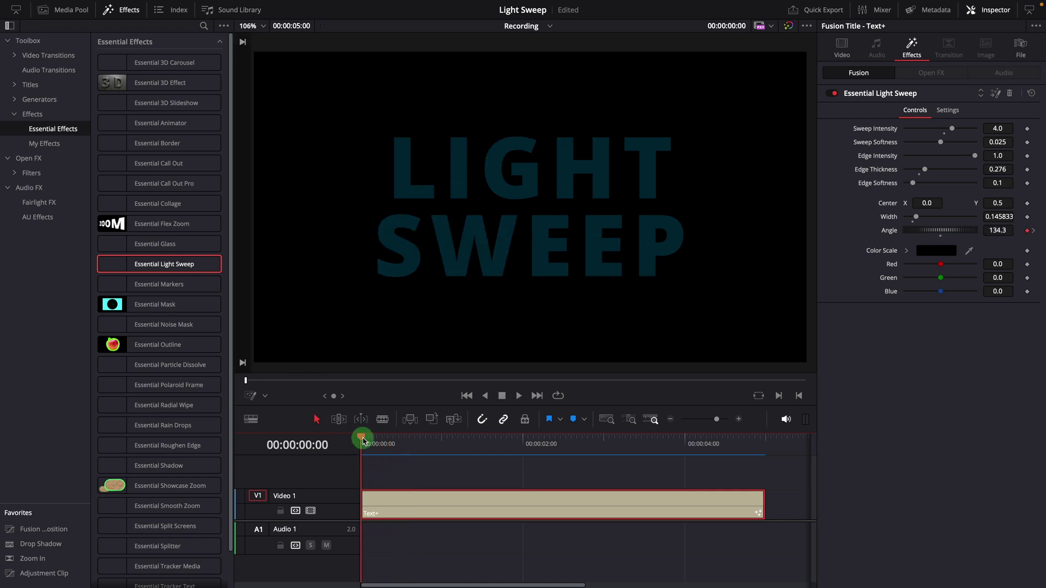
left_click(364, 441)
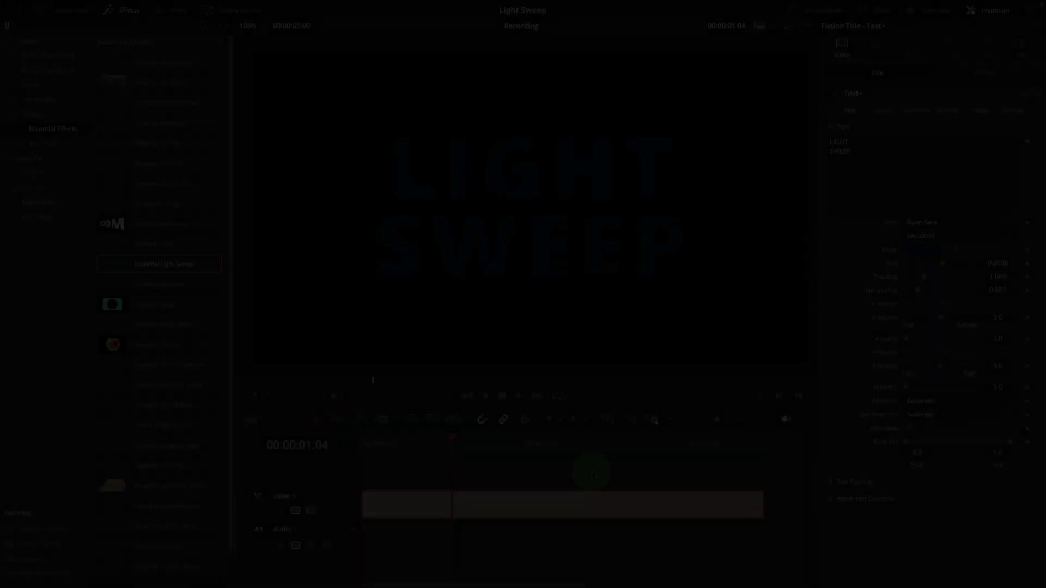
Open the Text+ clip in the Fusion page and feed Template's output into a new BrightnessContrast1 node.
left_click(552, 508)
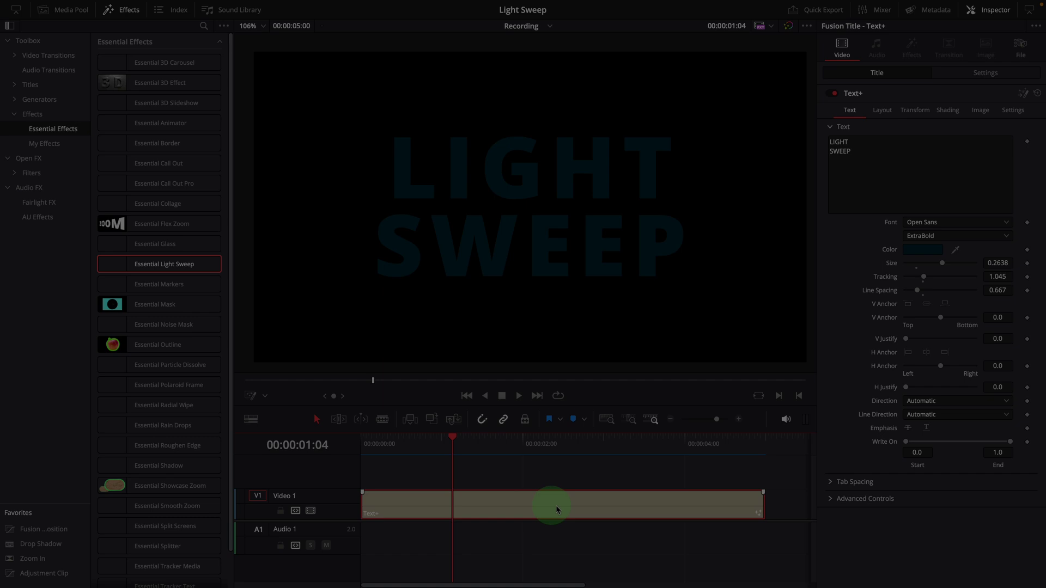
right_click(553, 508)
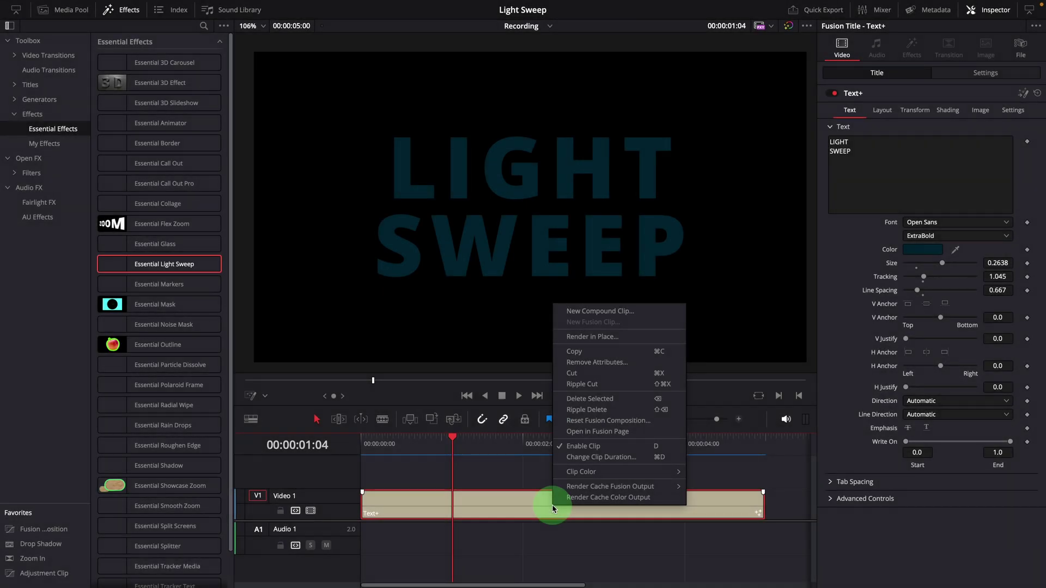
left_click(600, 431)
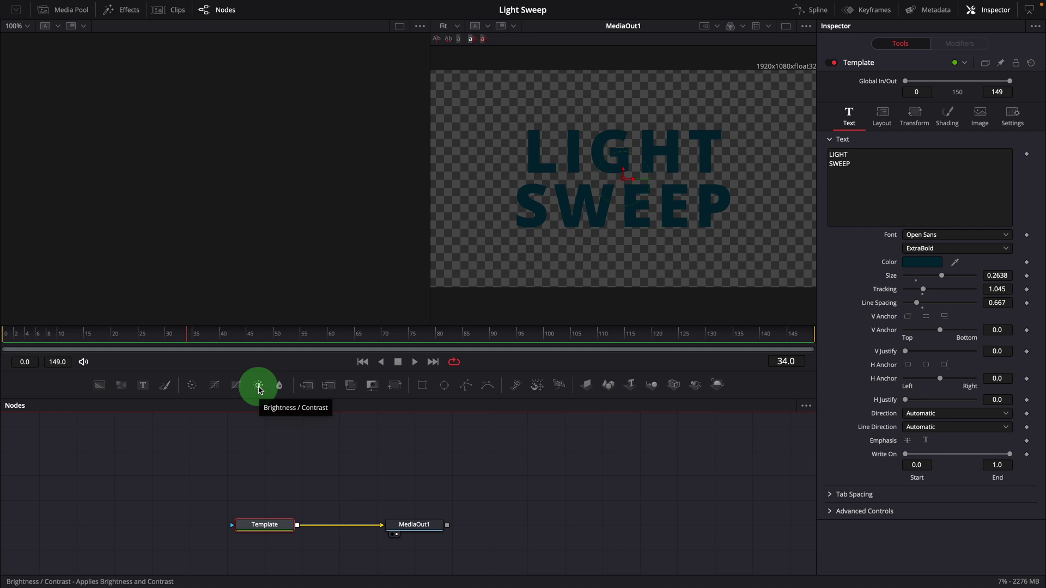
left_click_drag(259, 390, 324, 484)
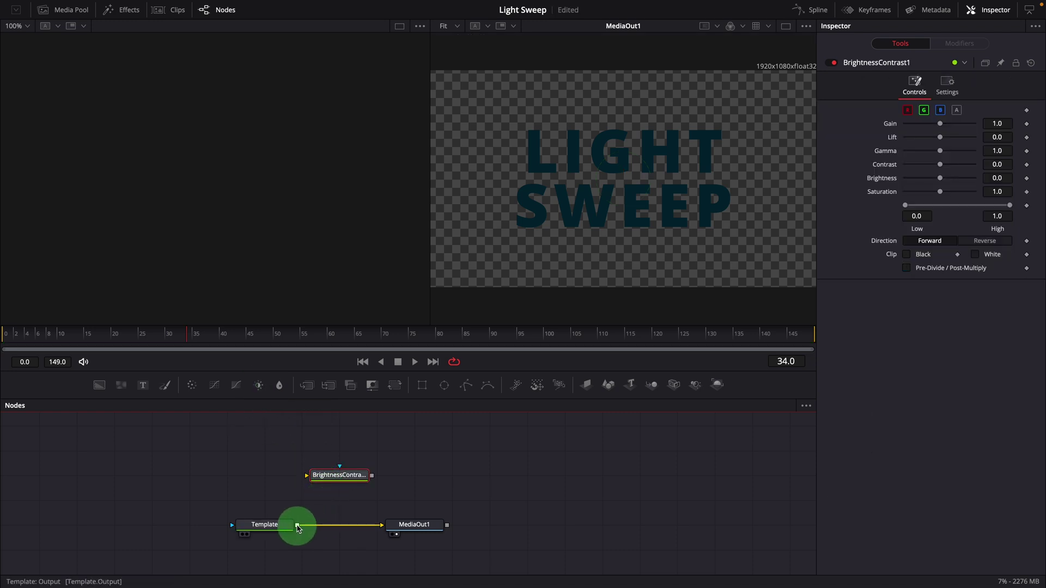
left_click_drag(298, 527, 308, 477)
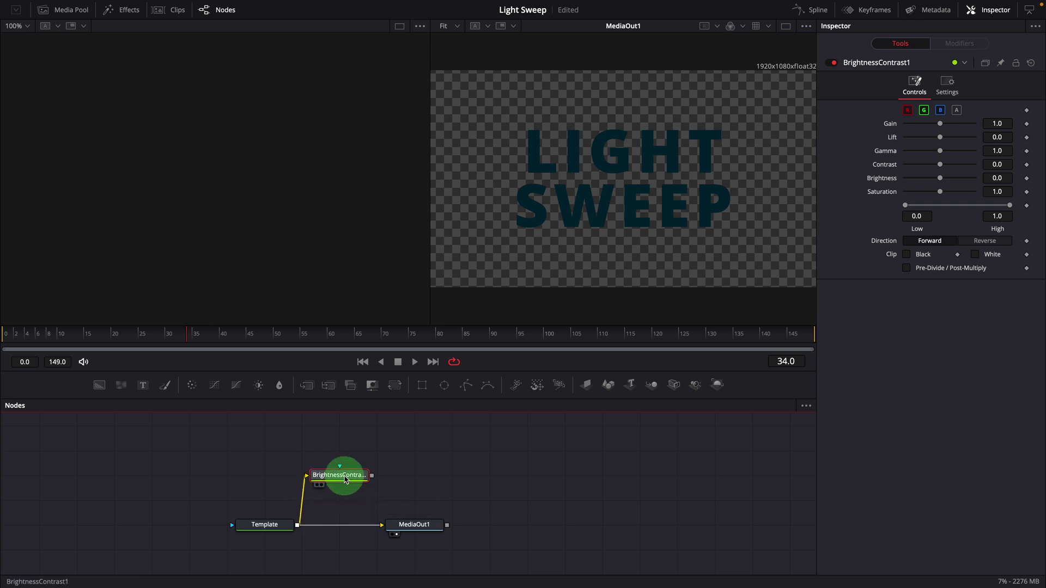
Add a Rectangle1 mask to BrightnessContrast1 and shape it to width 0.094, height 1.271.
left_click(422, 386)
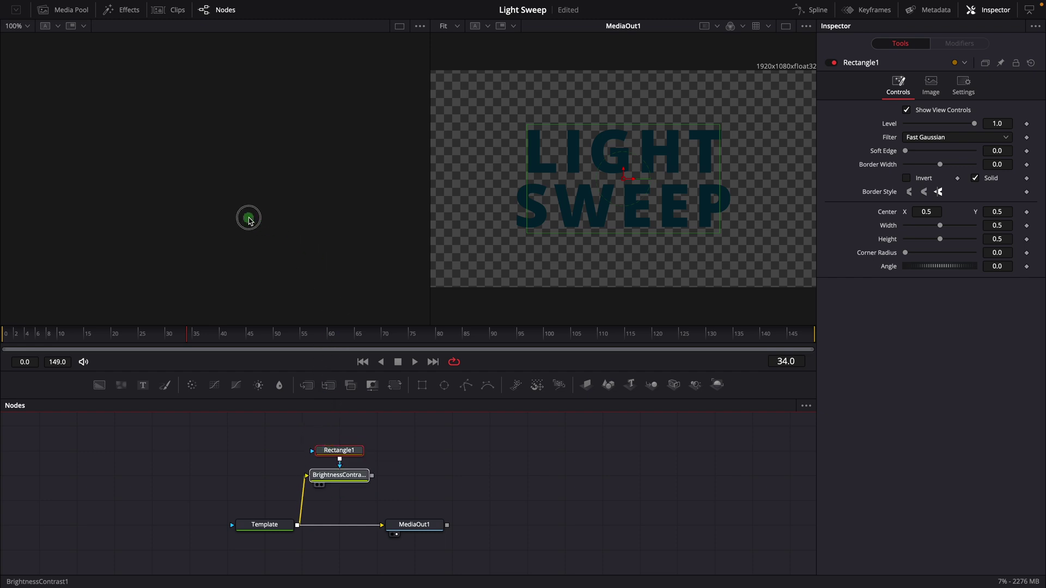
left_click_drag(249, 219, 249, 220)
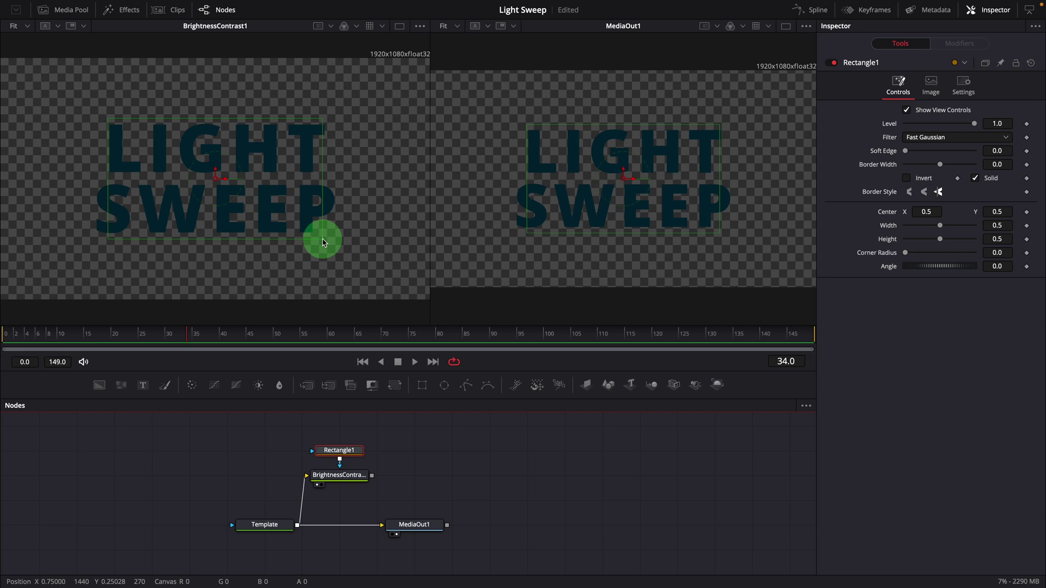
left_click_drag(322, 242, 233, 334)
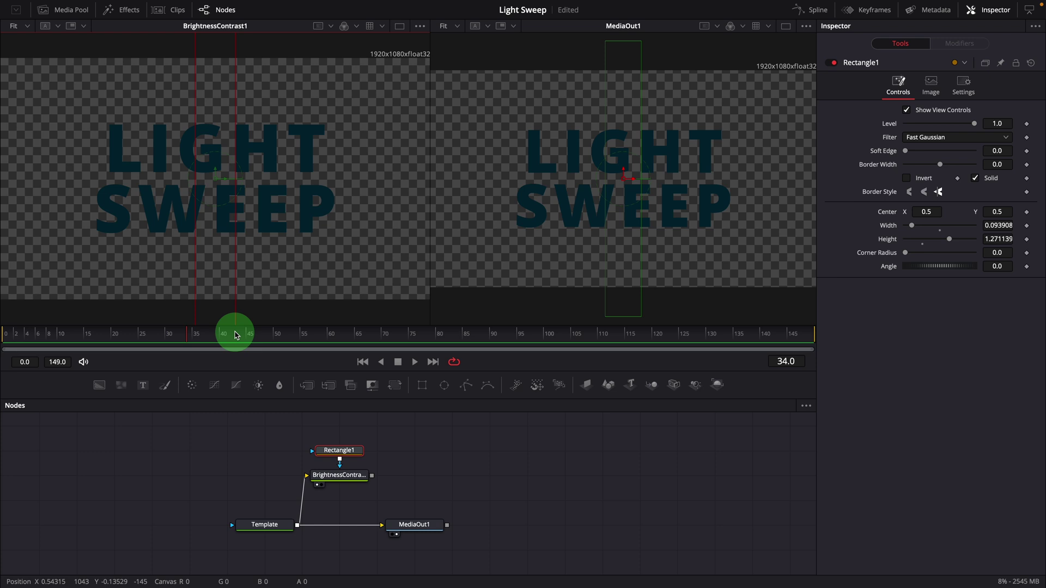
Raise BrightnessContrast1's Gain to brighten the letters inside the strip.
left_click(342, 479)
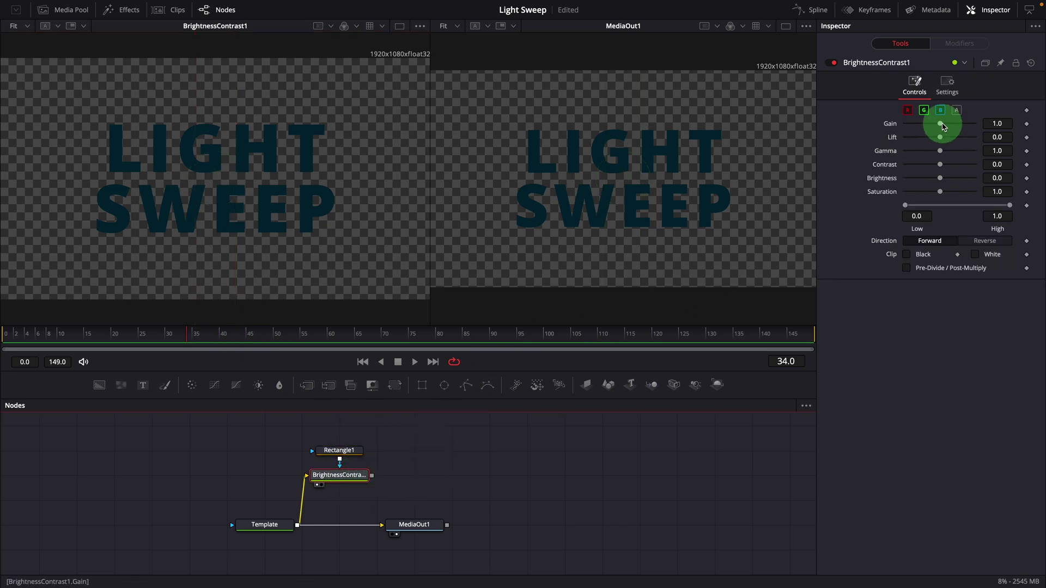
left_click_drag(943, 127, 967, 127)
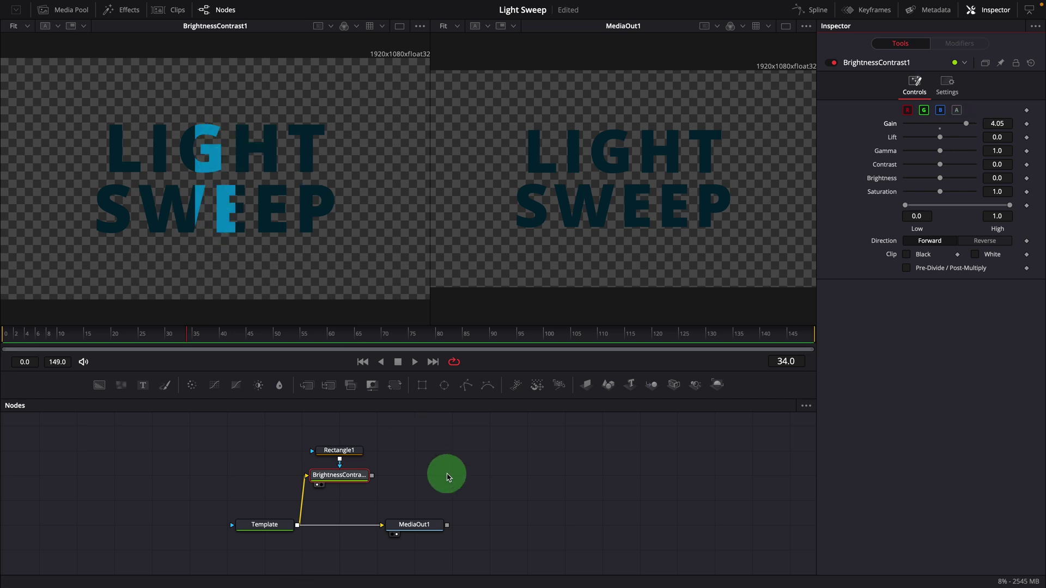
left_click(348, 455)
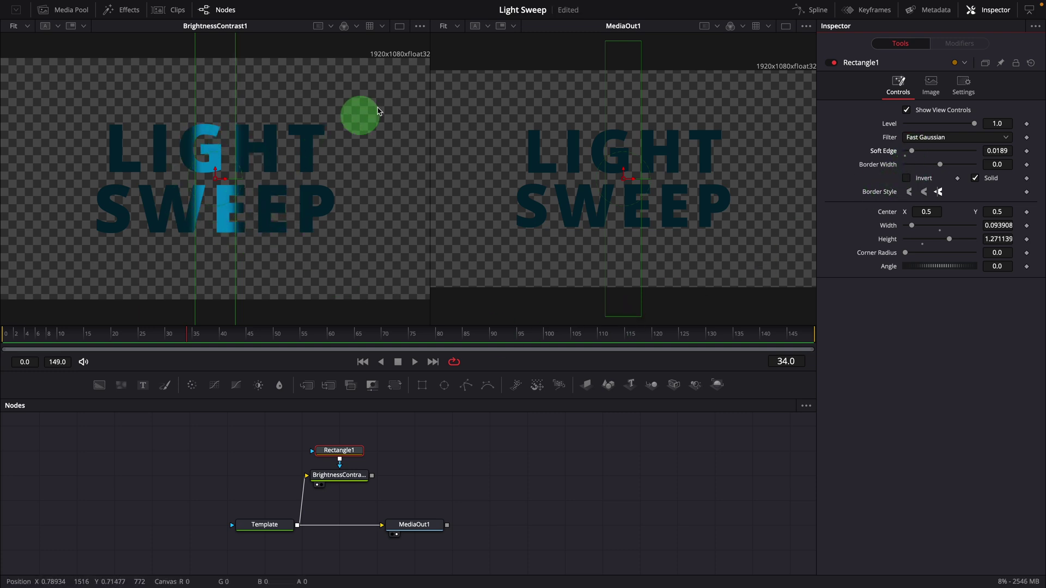
Turn off Checker Underlay in both viewers and set Rectangle1 to Center X 0.542, angle -19.9.
left_click(420, 26)
left_click(365, 99)
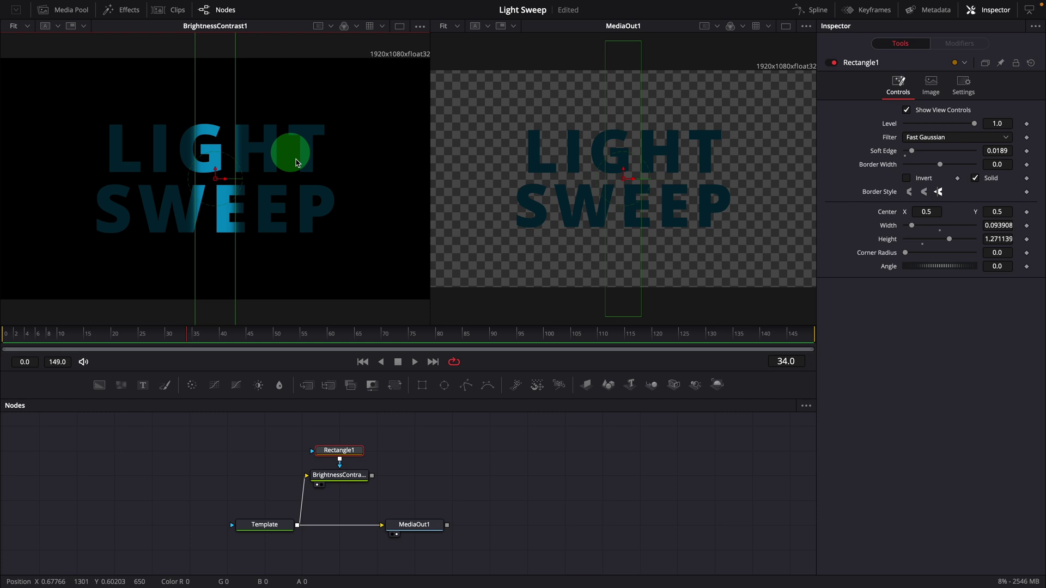
left_click(806, 25)
left_click(745, 98)
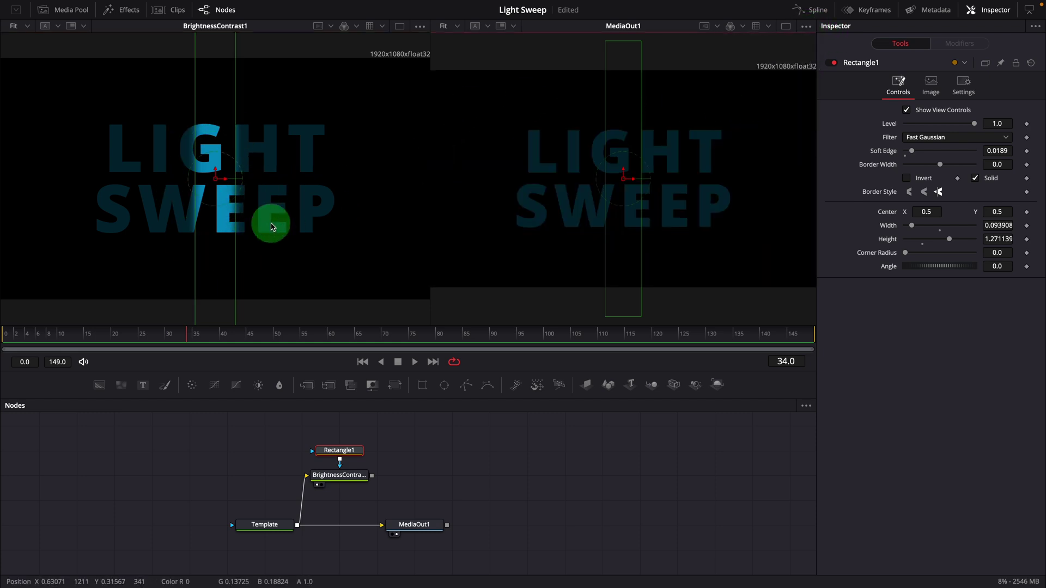
left_click_drag(226, 181, 260, 180)
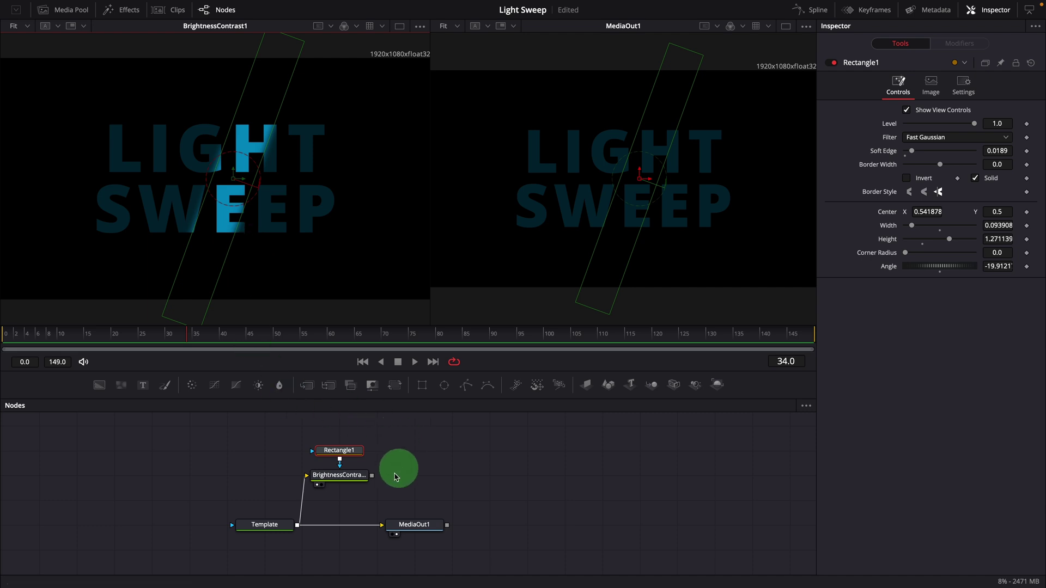
Save the project and enable Multiply by Mask on BrightnessContrast1.
left_click(350, 479)
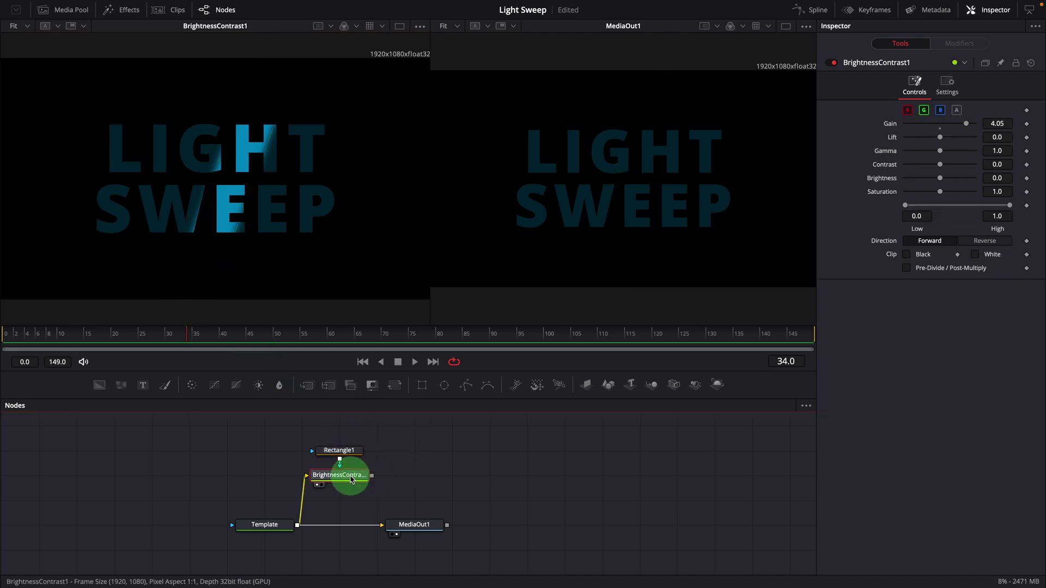
key("ctrl+s")
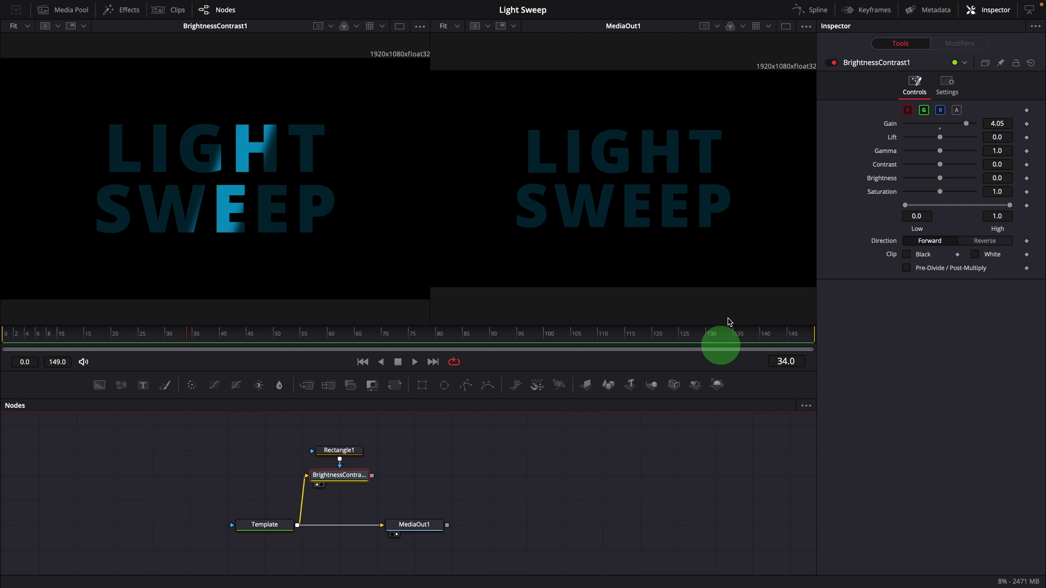
left_click(949, 84)
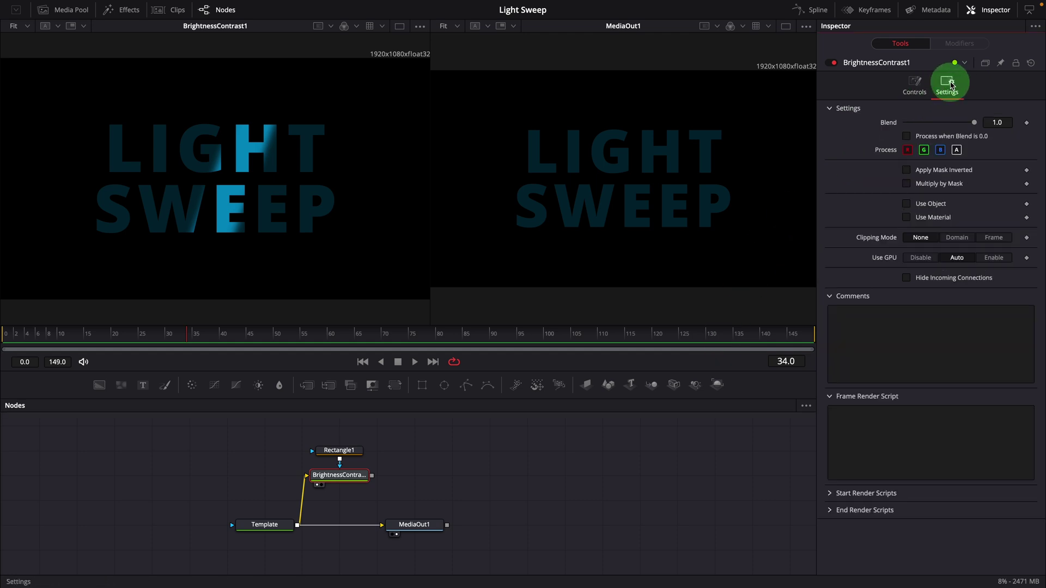
left_click(907, 184)
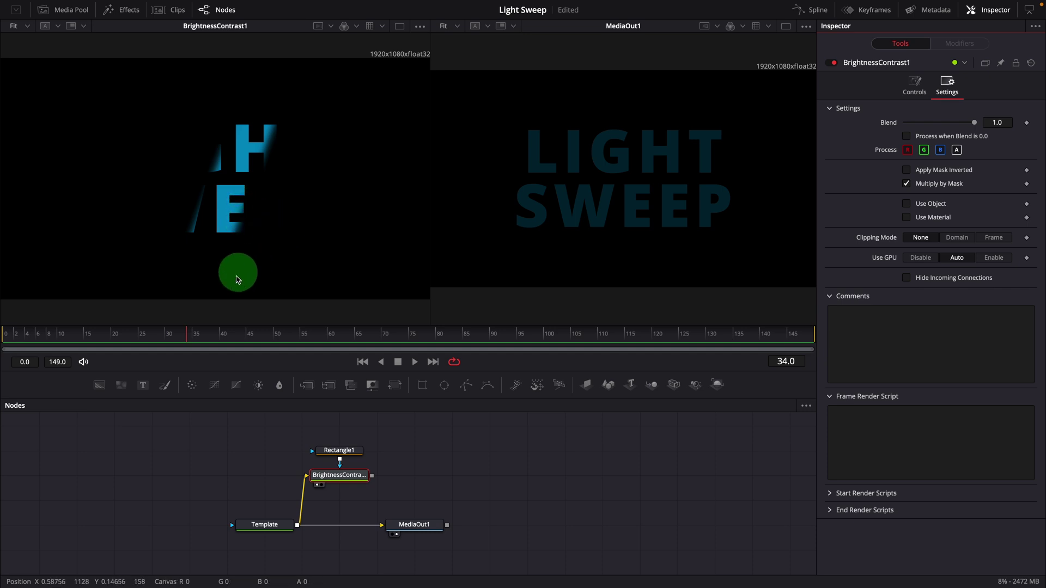
Add Bitmap1 and Bitmap2 mask nodes, with Bitmap1 connected as Bitmap2's mask.
right_click(404, 472)
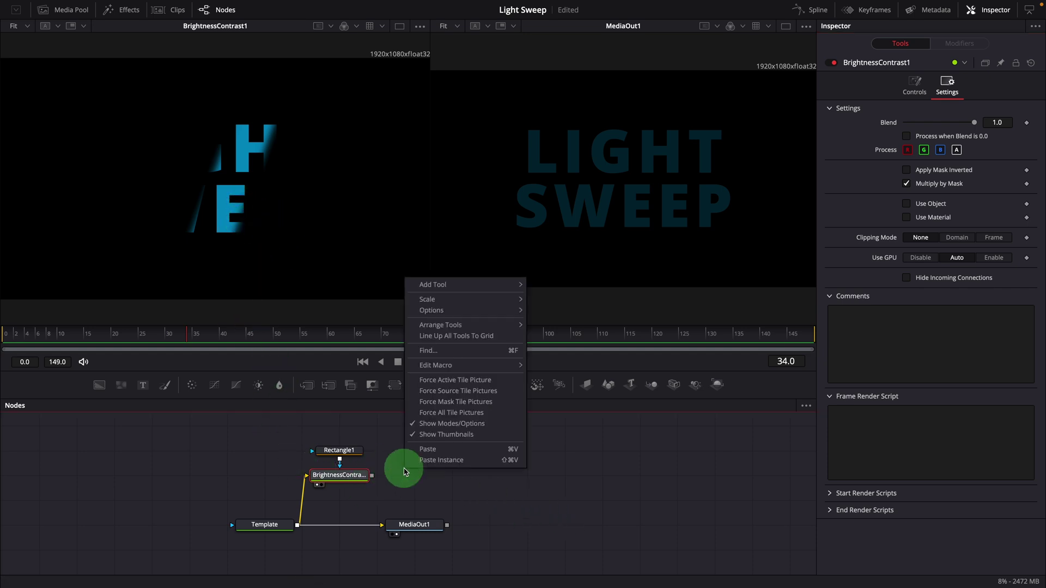
mouse_move(452, 284)
mouse_move(576, 285)
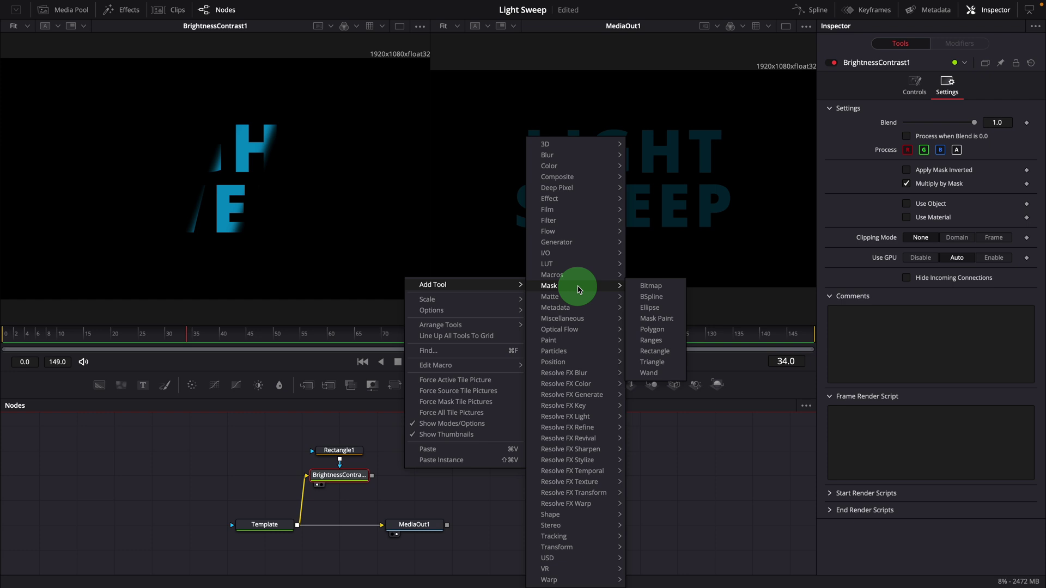
left_click(652, 286)
left_click_drag(428, 473, 431, 451)
right_click(411, 474)
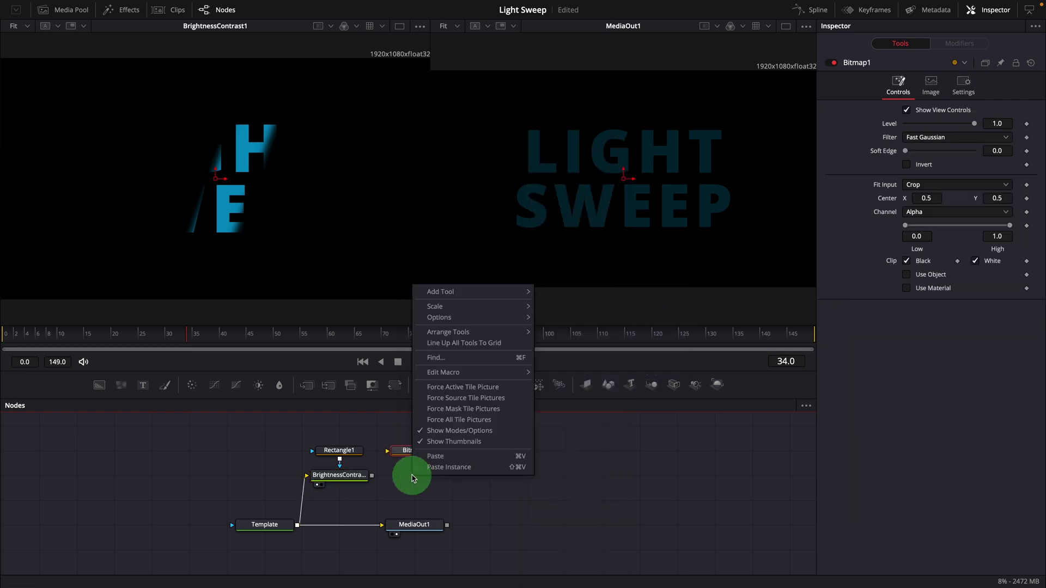
mouse_move(506, 298)
mouse_move(572, 286)
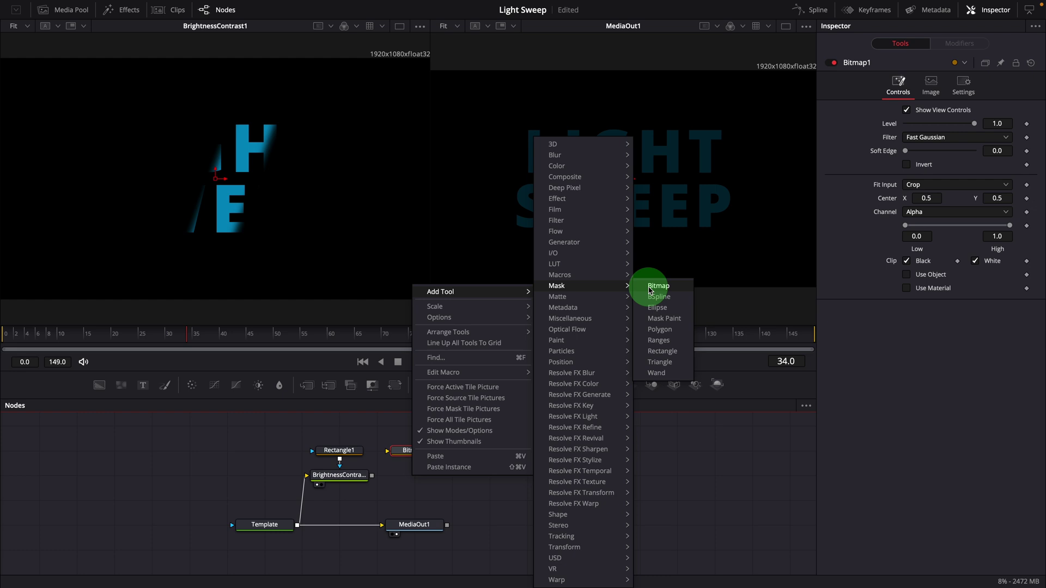
left_click(649, 287)
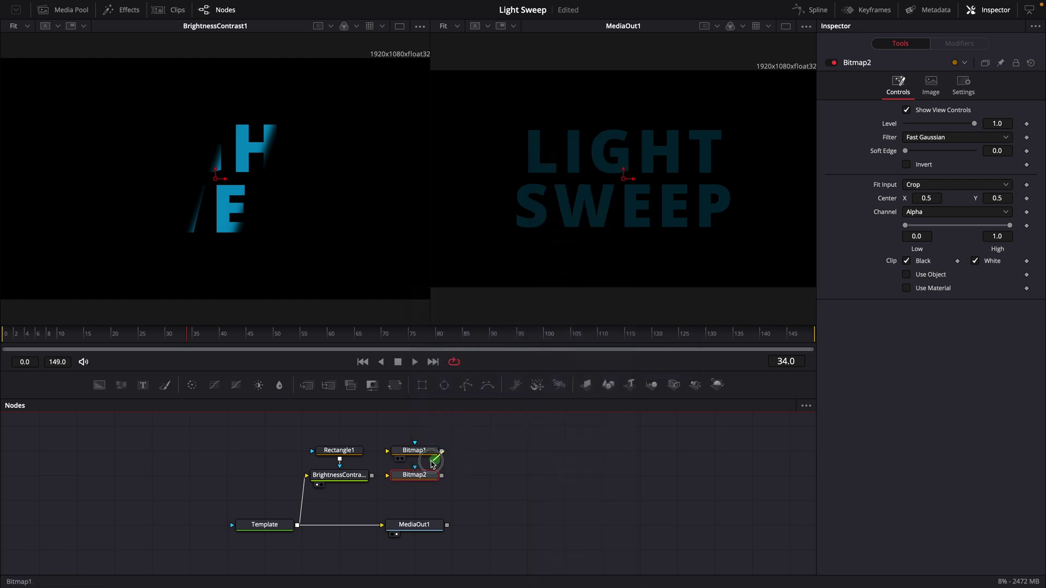
left_click_drag(414, 474, 414, 475)
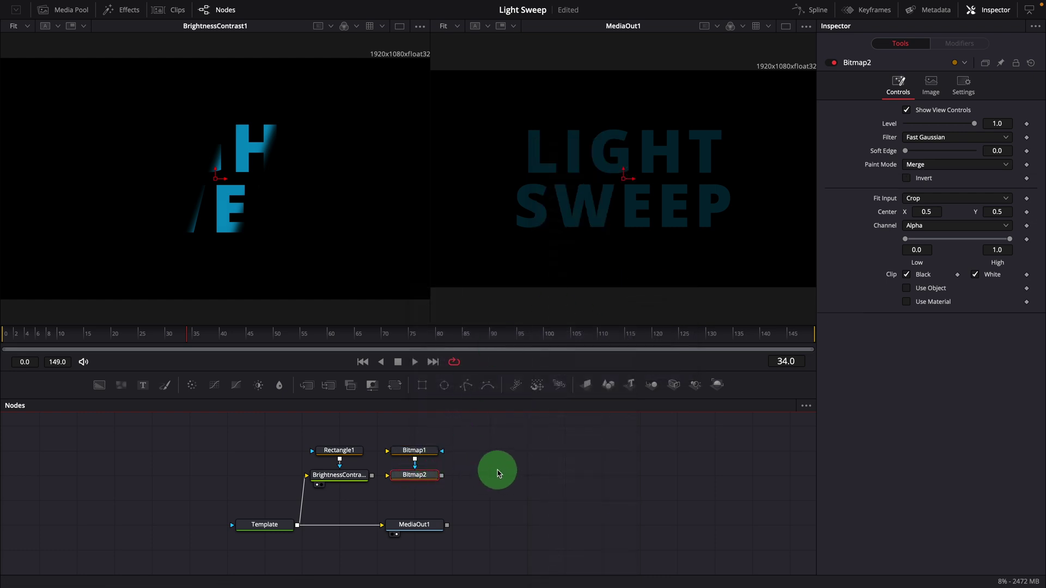
Feed BrightnessContrast1 into Bitmap2, view it, and set Bitmap2's Paint Mode to Multiply.
key("shift+space")
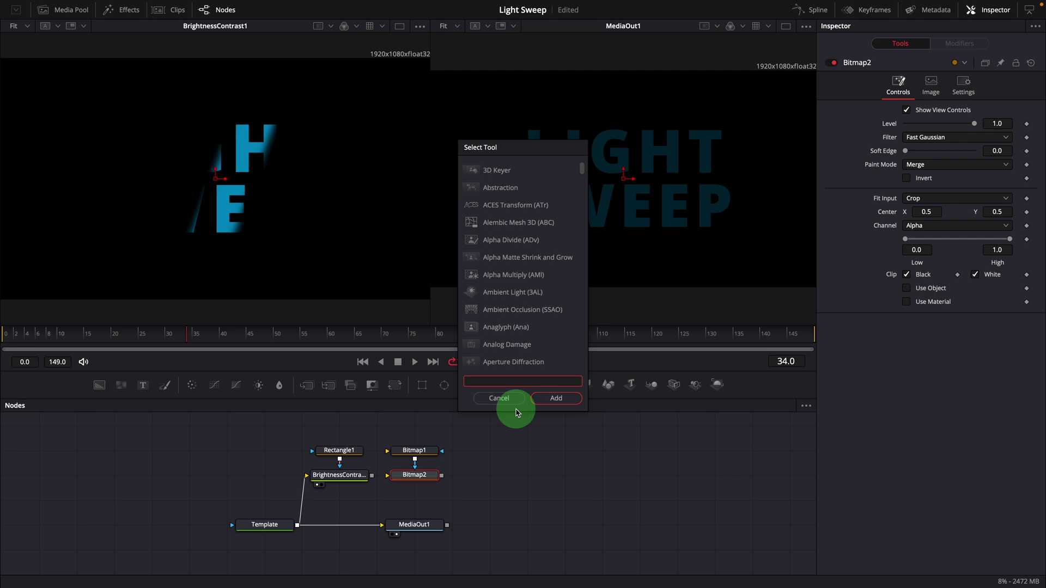
type("bit")
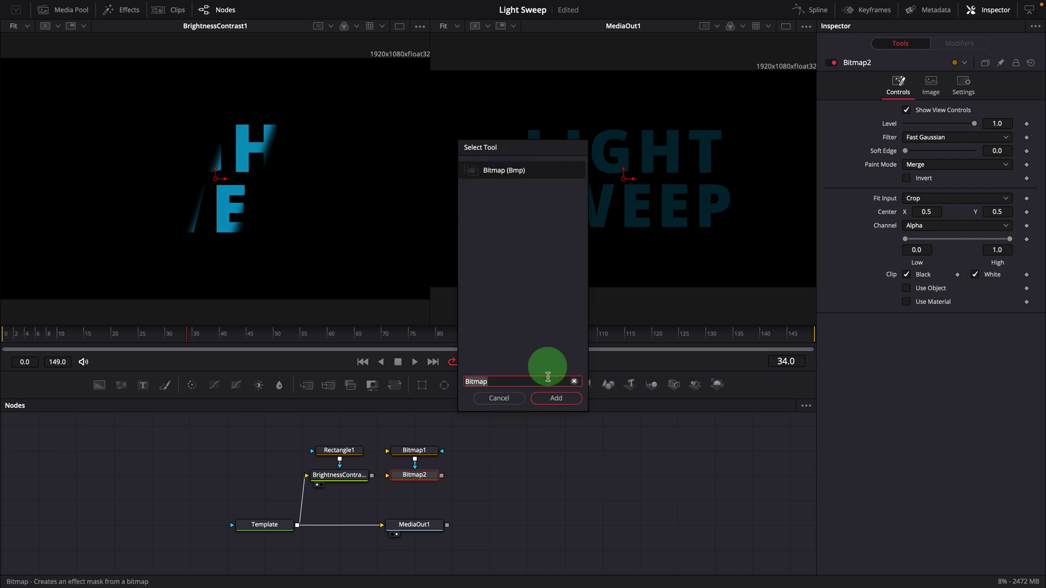
left_click(497, 402)
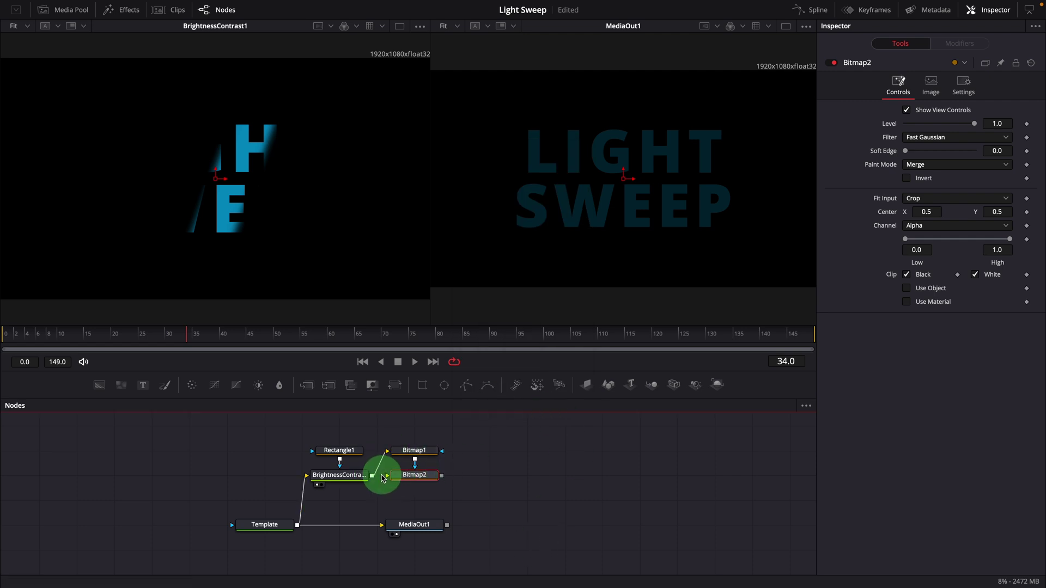
left_click_drag(373, 475, 389, 477)
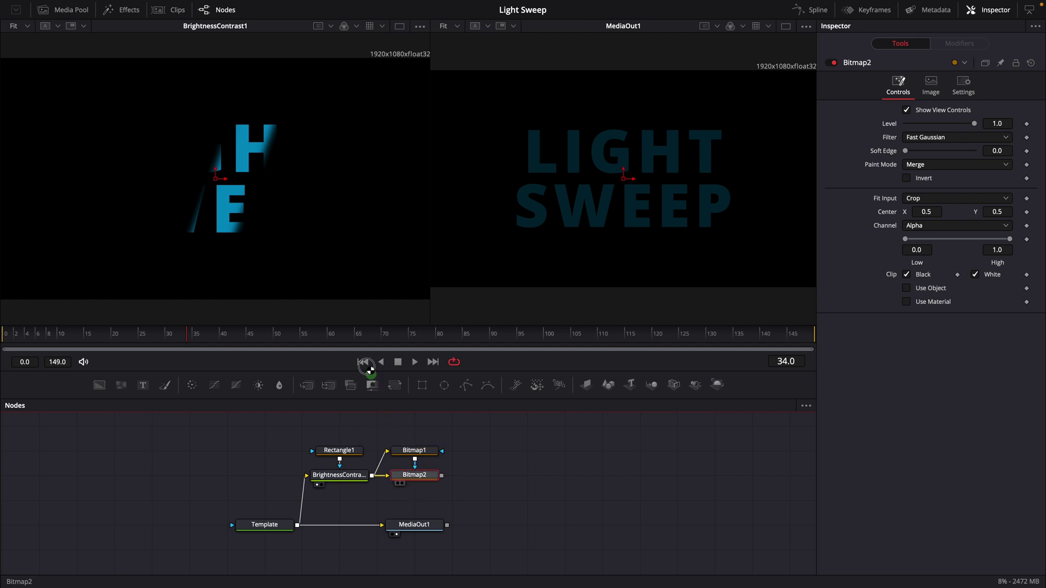
left_click_drag(320, 240, 323, 244)
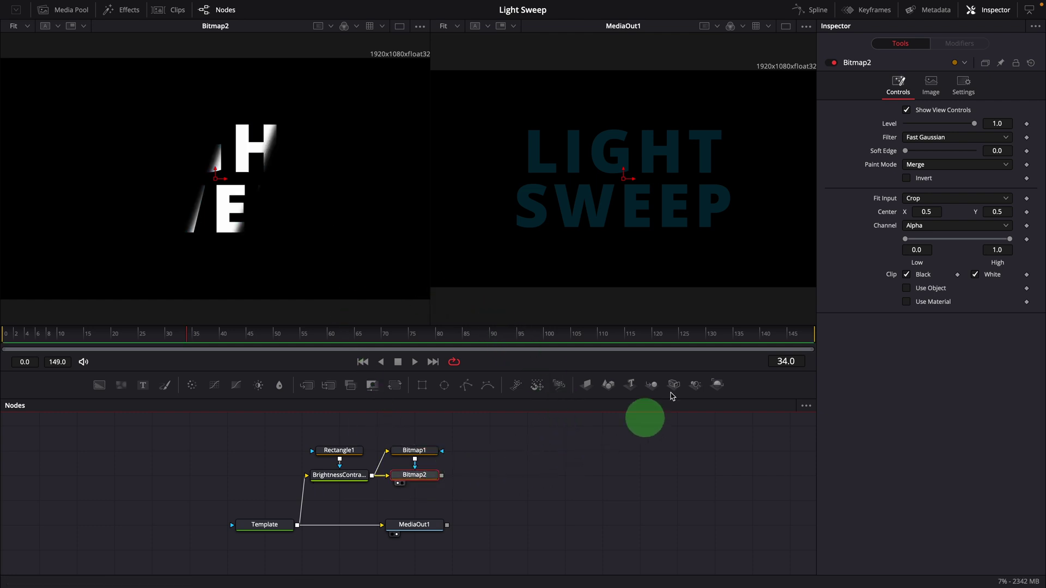
left_click(990, 165)
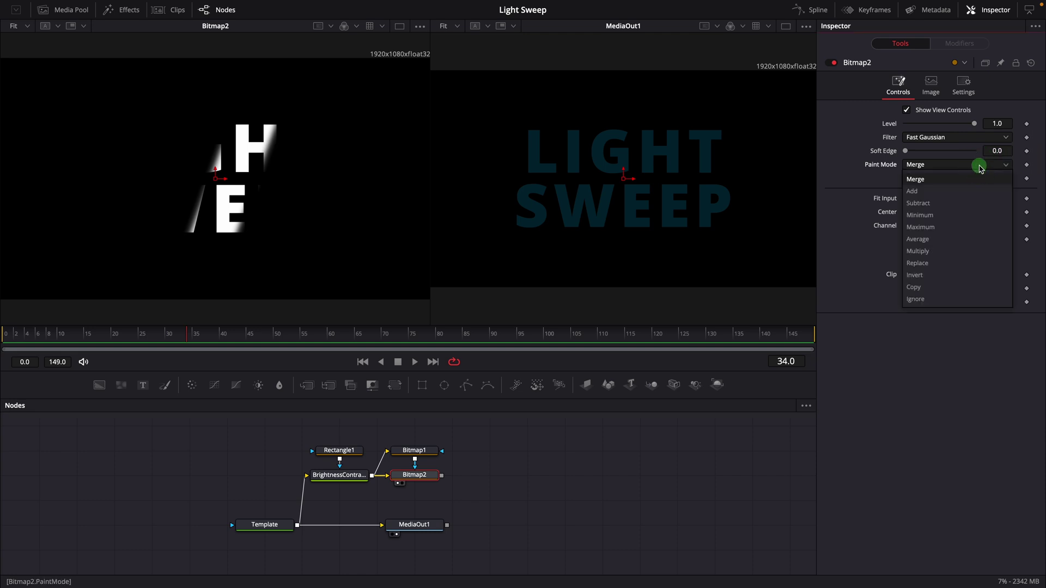
left_click(924, 251)
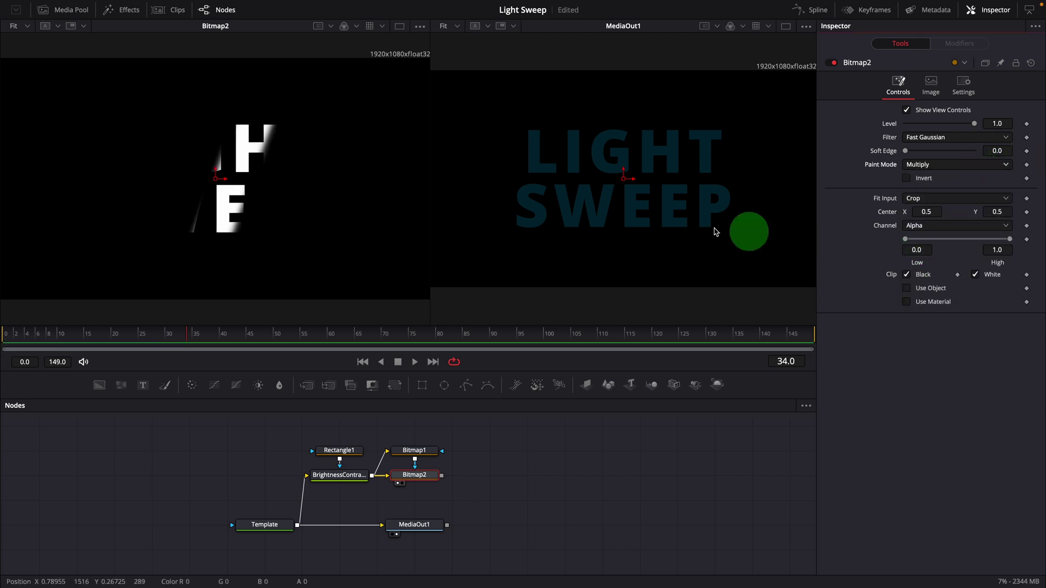
Invert Bitmap1 and offset its Center Y to 0.495 to leave thin rim edges.
left_click(412, 455)
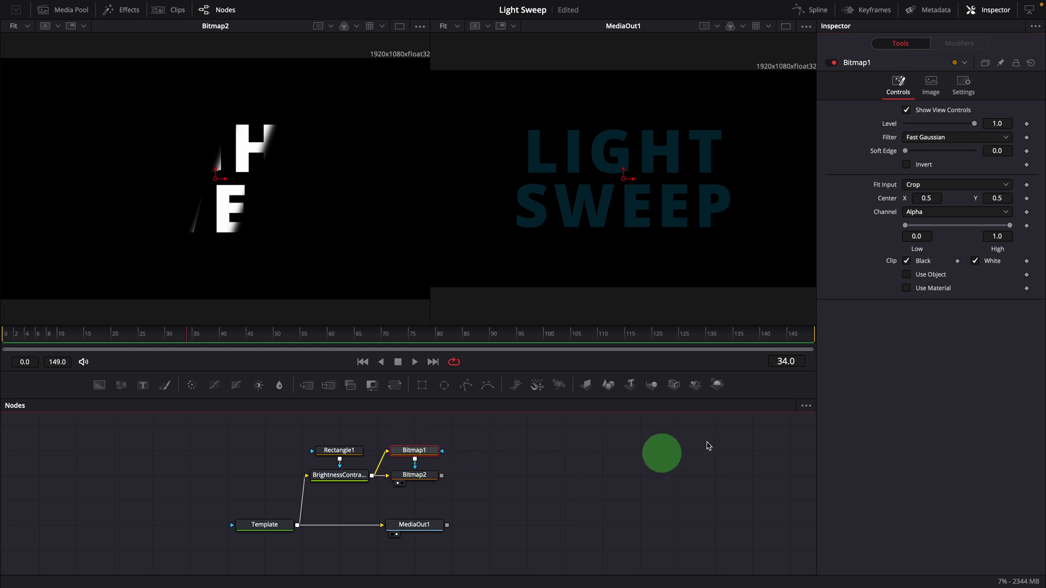
left_click(906, 165)
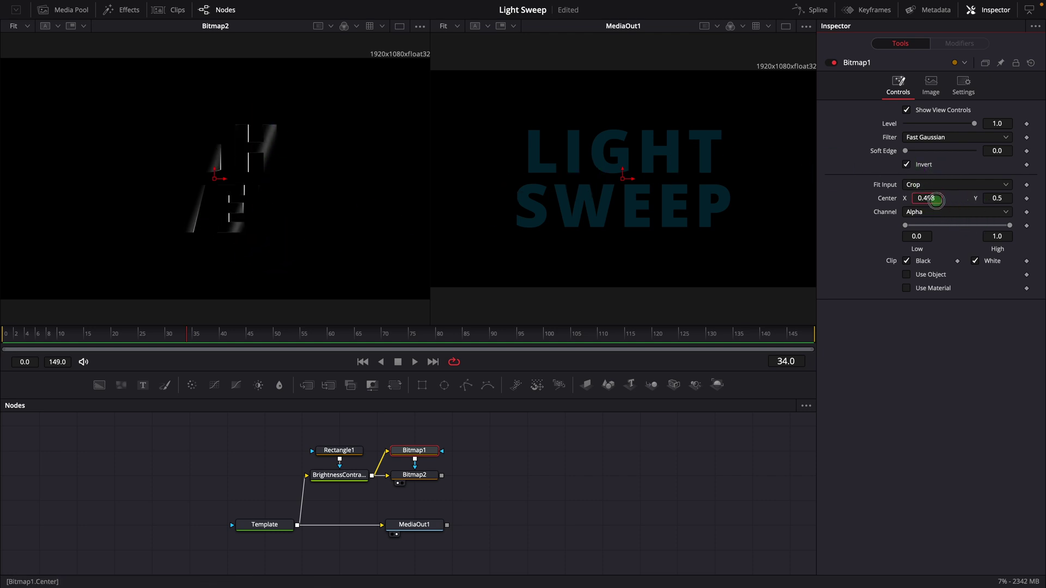
left_click(998, 199)
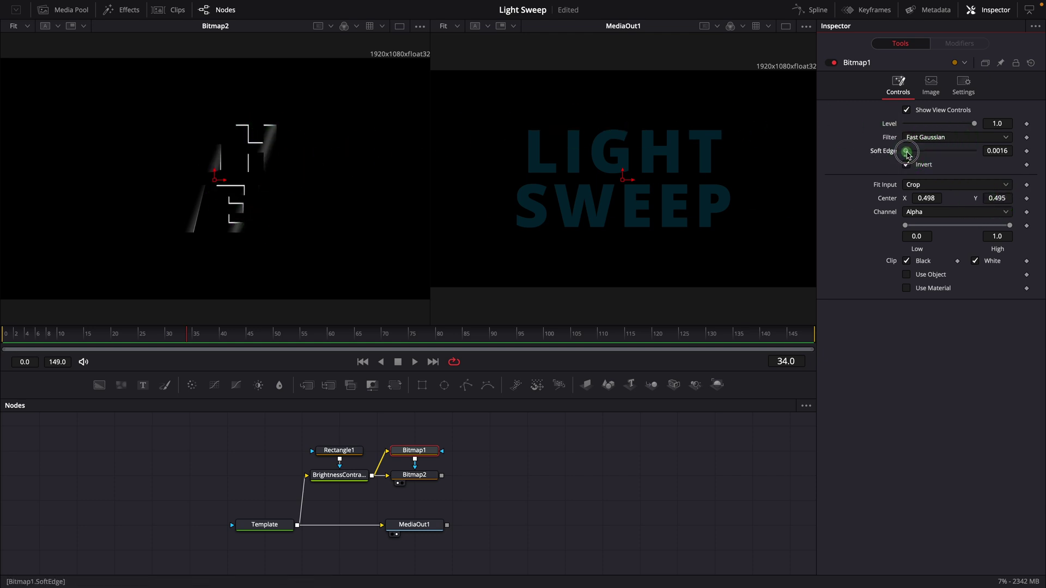
scroll(278, 174, "up", 5)
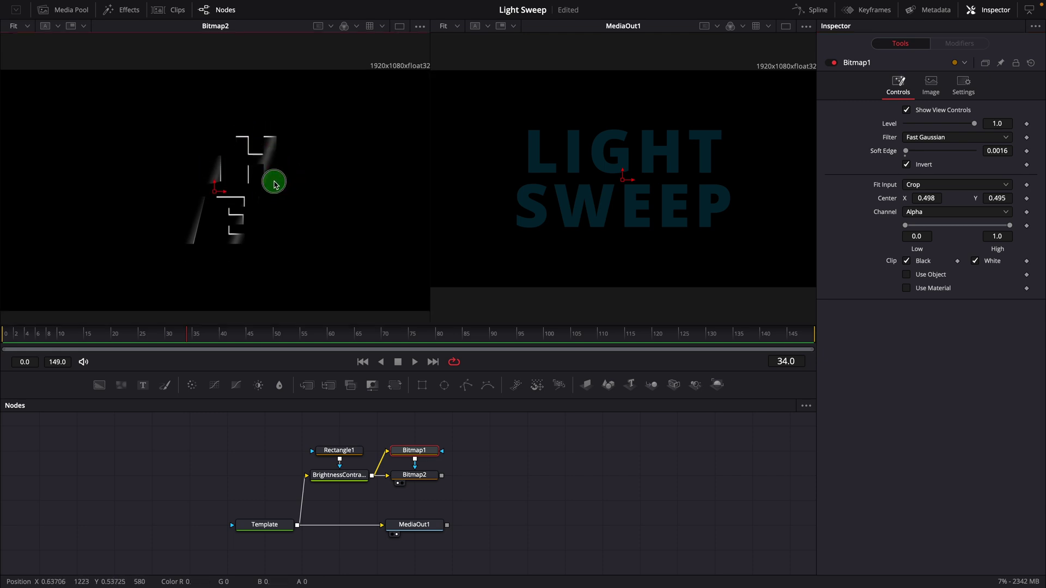
scroll(331, 181, "down", 2)
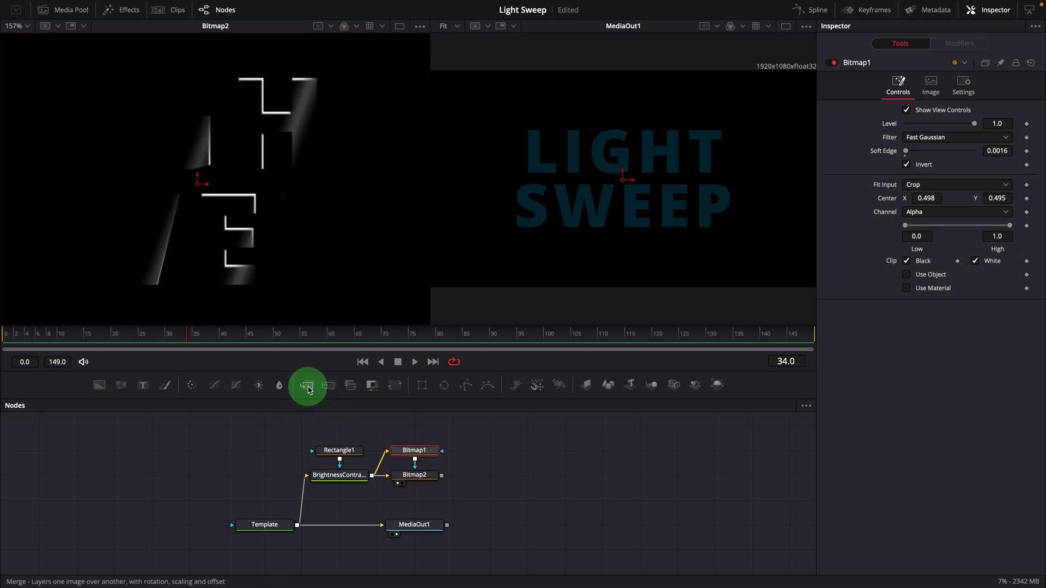
Add Merge1 below Bitmap2, feed BrightnessContrast1 into it, and view it in the left viewer.
left_click_drag(308, 389, 413, 496)
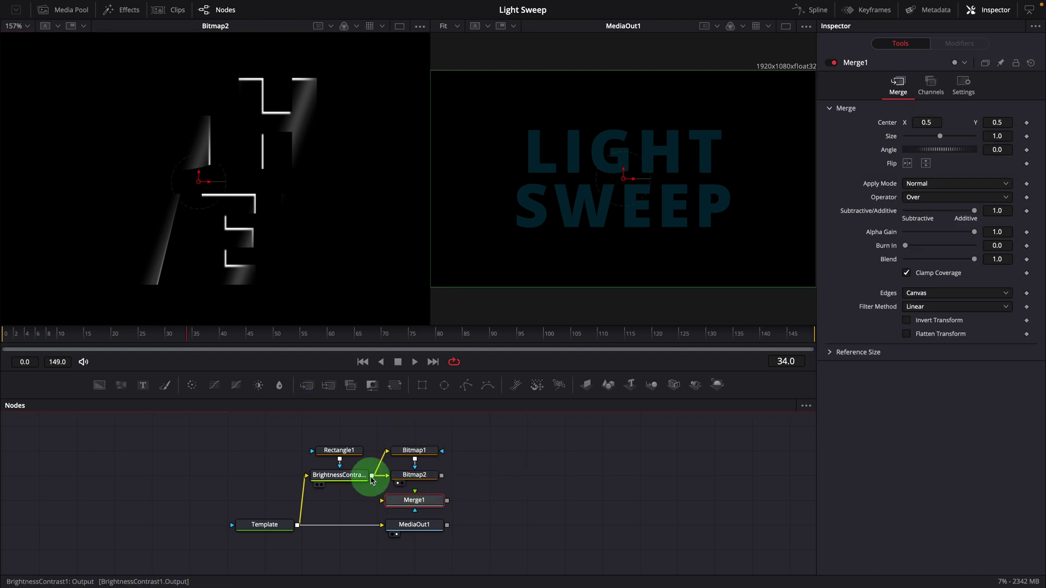
left_click_drag(371, 478, 413, 498)
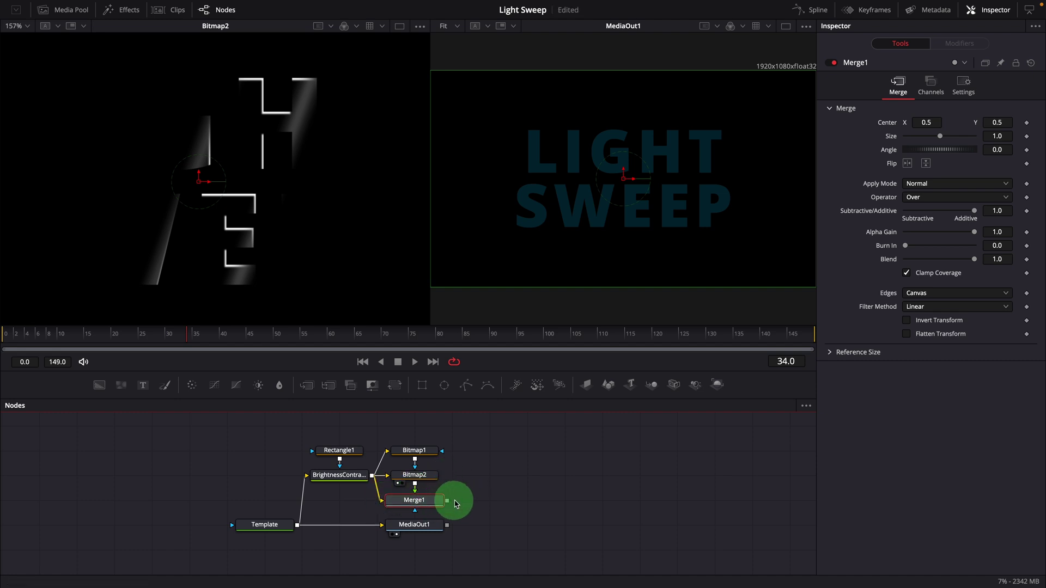
left_click_drag(427, 497, 351, 423)
key("ctrl+z")
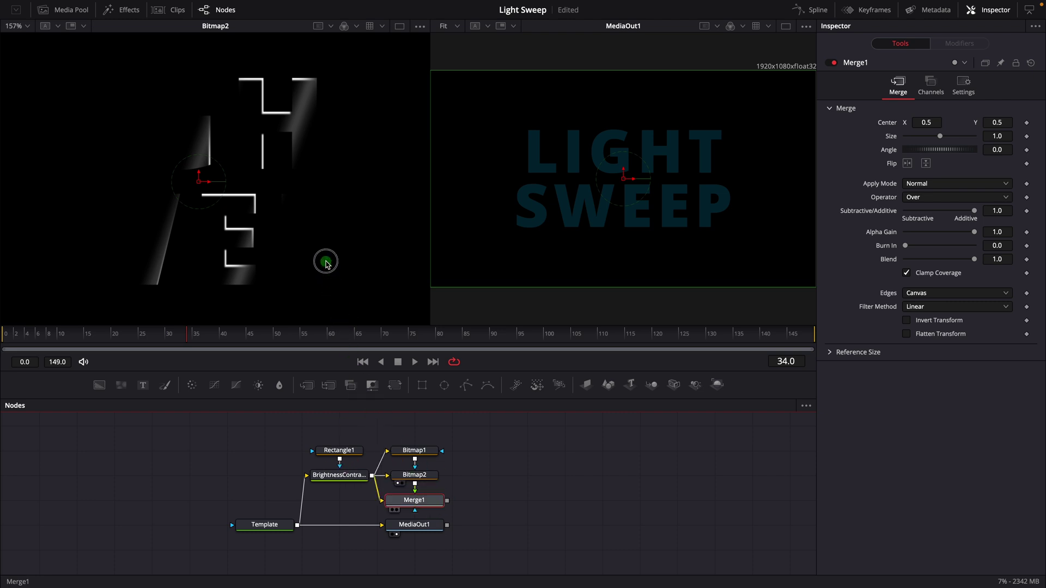
key("1")
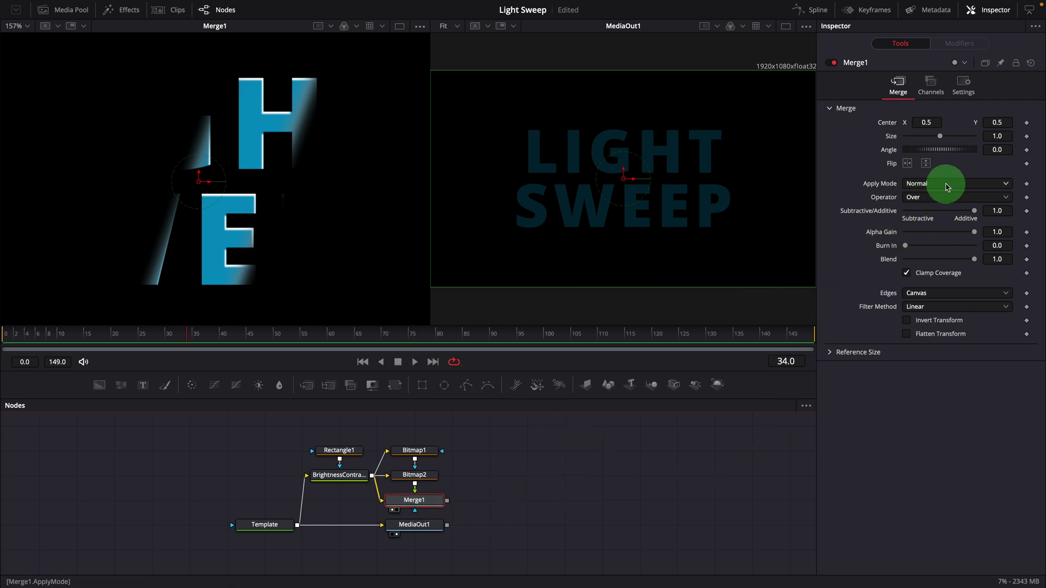
Set Merge1's Apply Mode to Overlay and zoom out the left viewer.
left_click(924, 185)
scroll(969, 256, "down", 3)
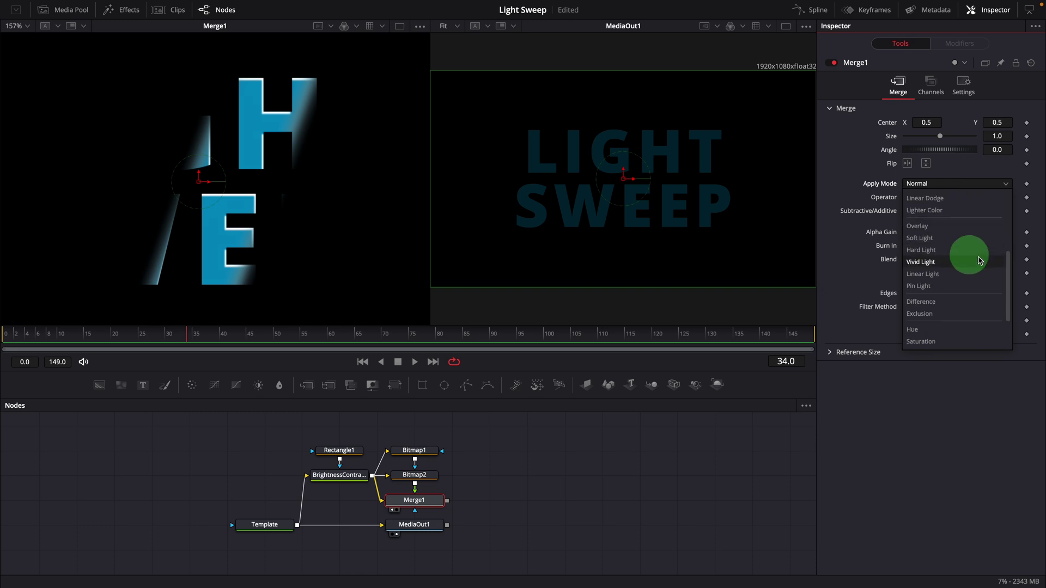
left_click(921, 226)
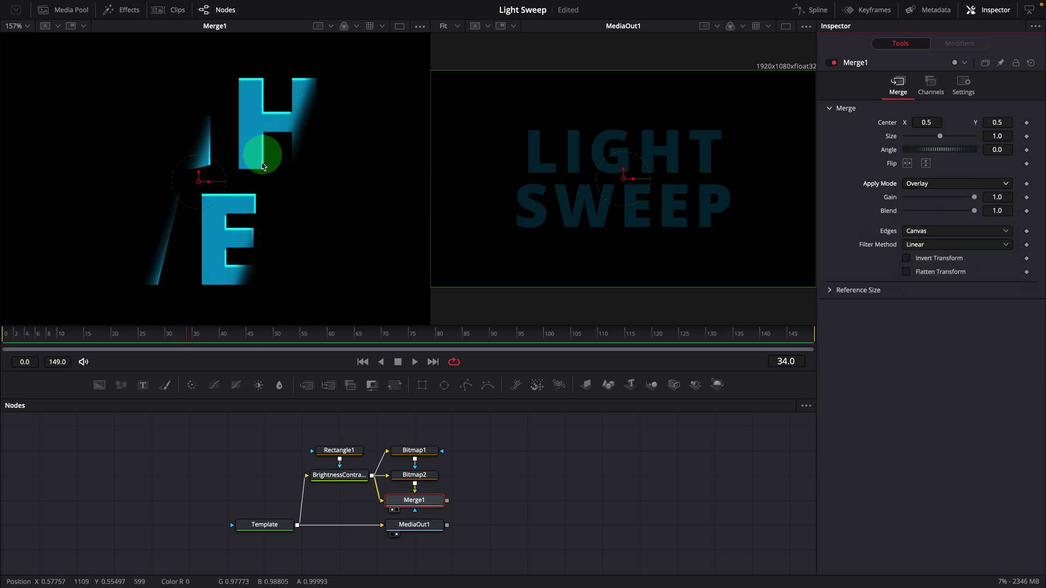
left_click(347, 217)
scroll(343, 218, "down", 4)
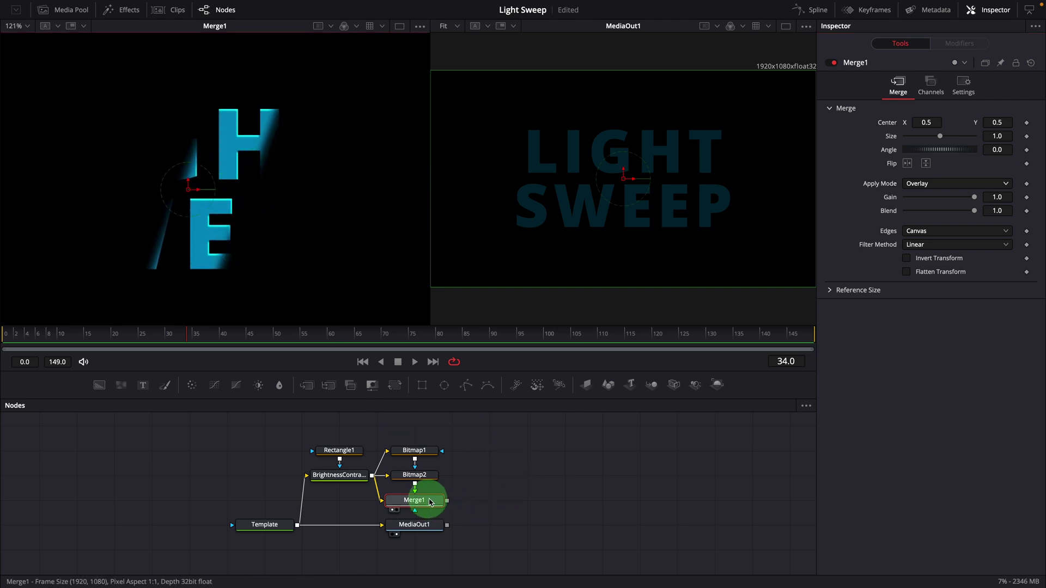
Insert Merge2 between Template and MediaOut1, then tilt Rectangle1's mask to about -28.5 degrees.
left_click_drag(435, 525, 623, 527)
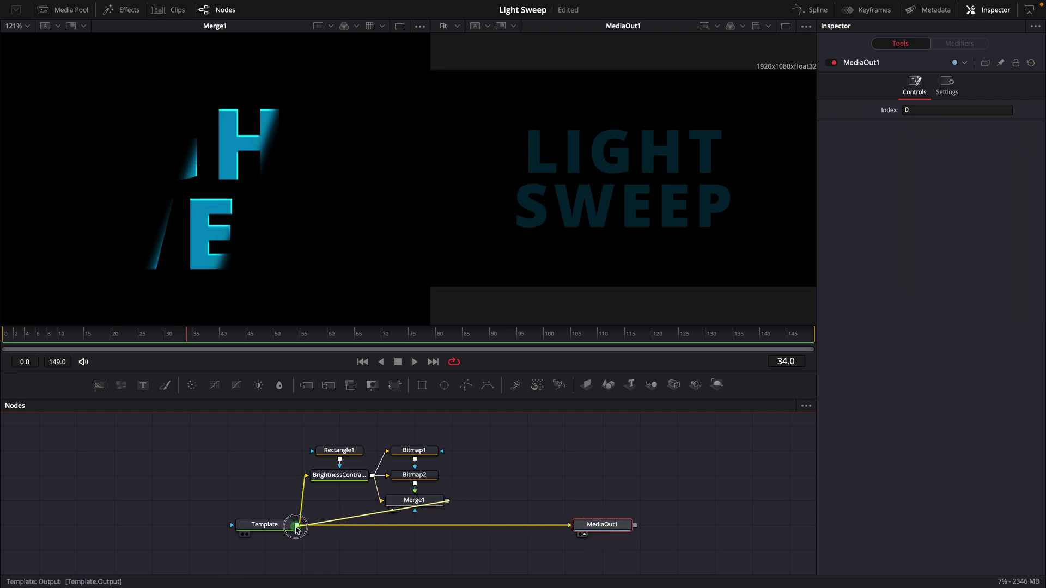
left_click_drag(297, 526, 297, 526)
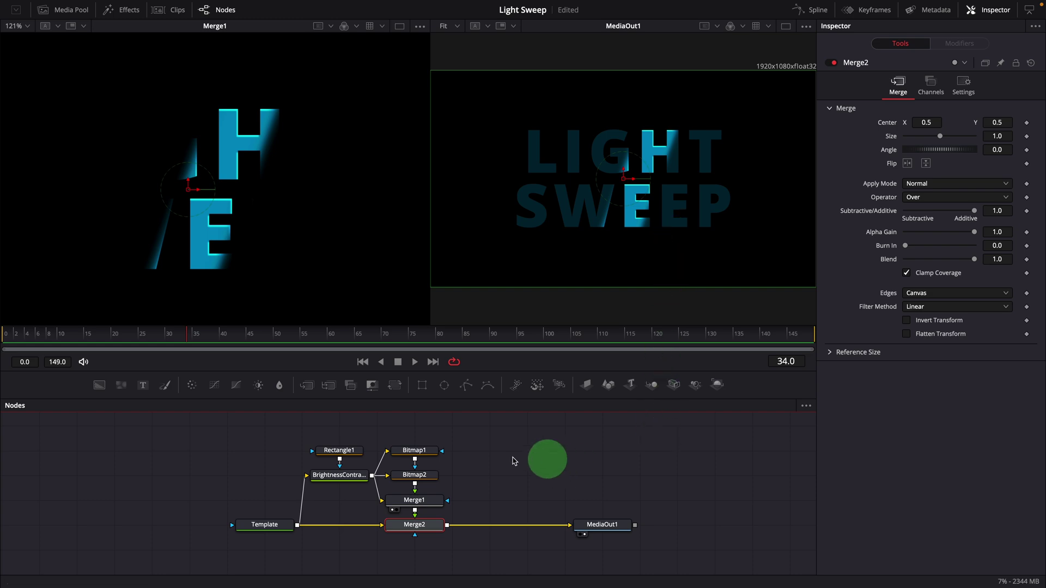
left_click(340, 456)
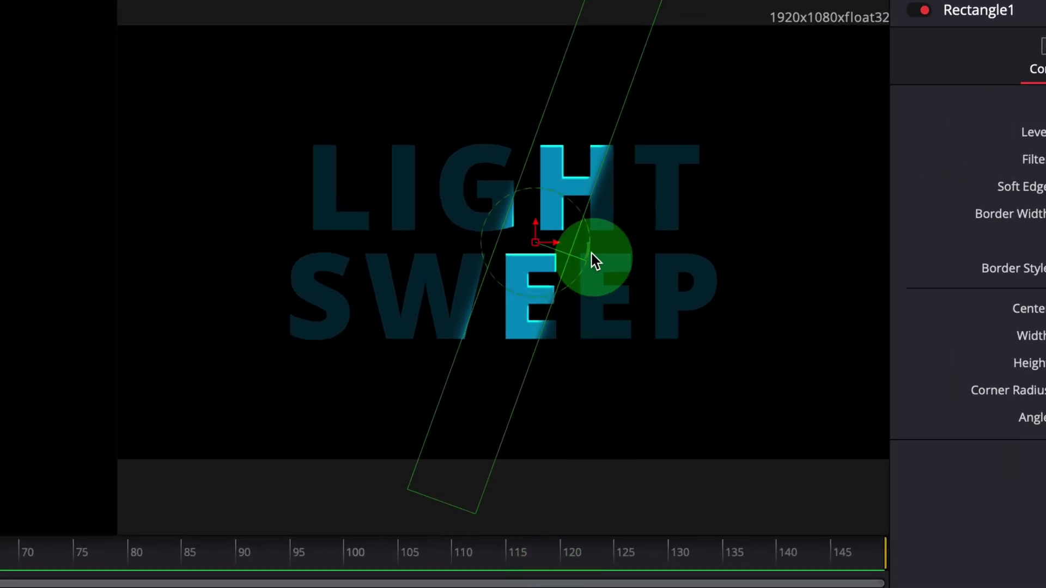
left_click_drag(591, 237, 578, 256)
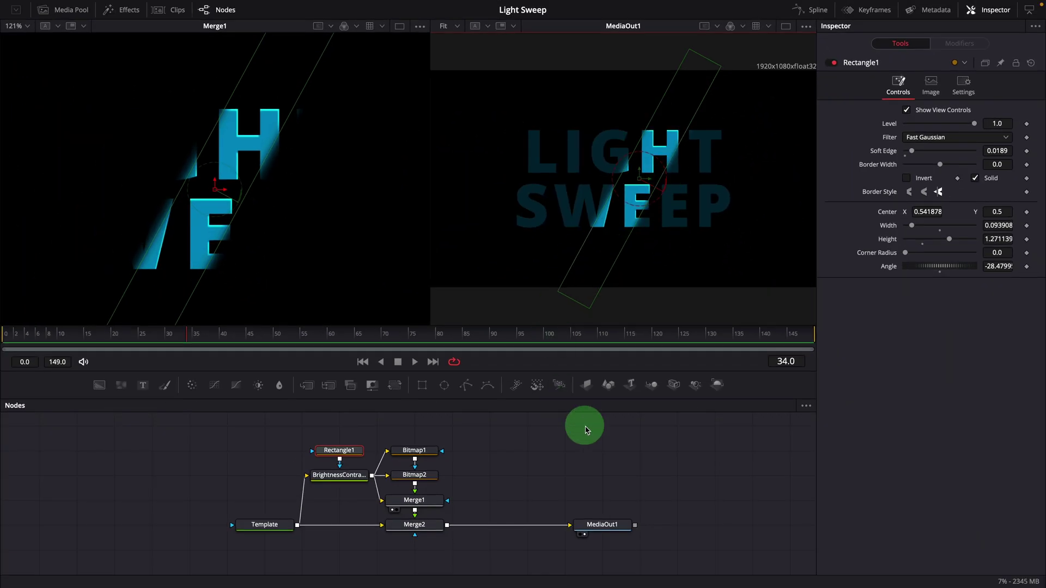
Drive Bitmap1's Center with a Vector Result modifier and set its angle to about -130.5.
left_click(414, 452)
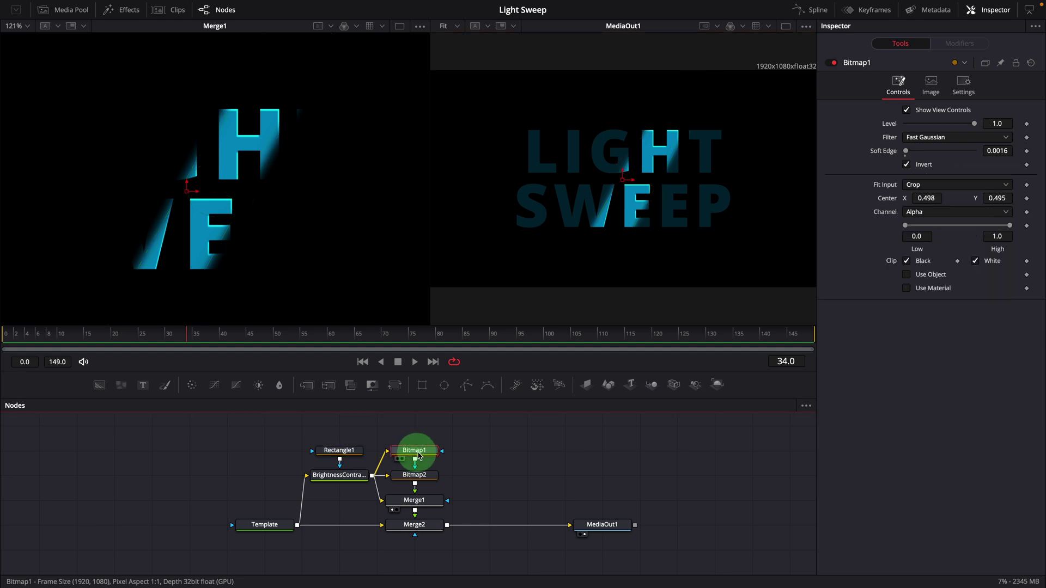
left_click(480, 455)
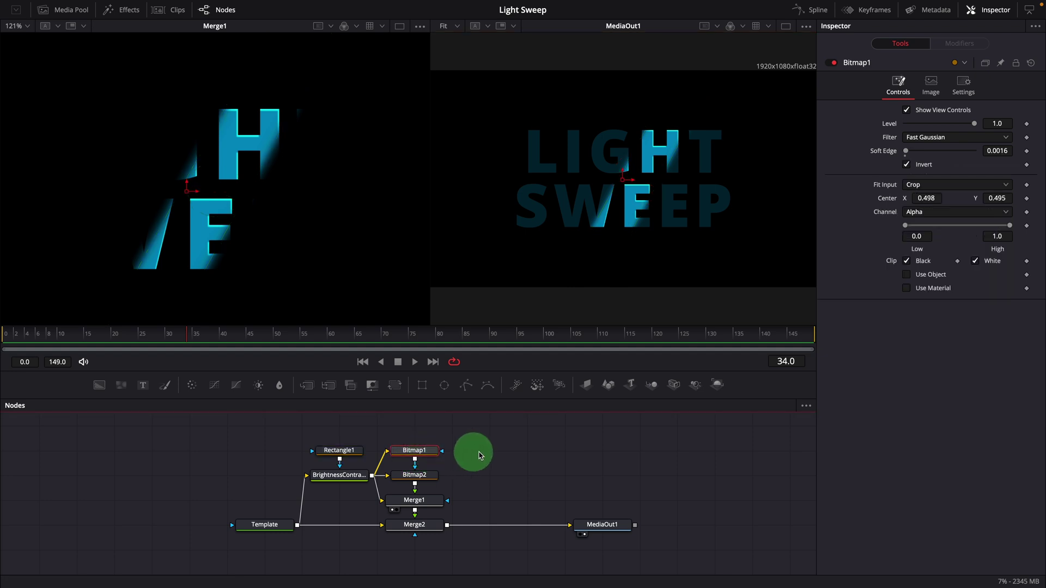
right_click(891, 203)
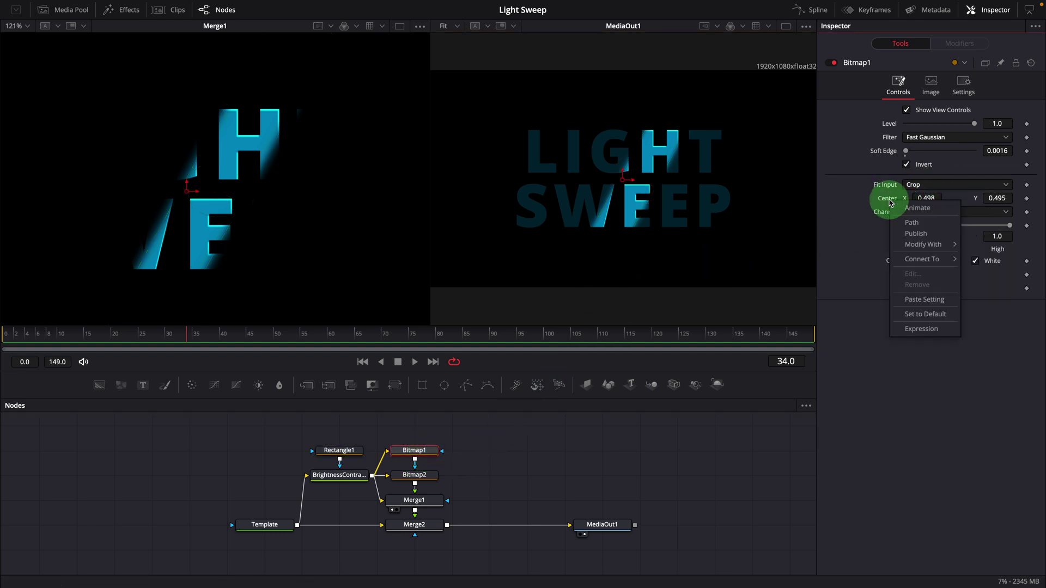
mouse_move(907, 244)
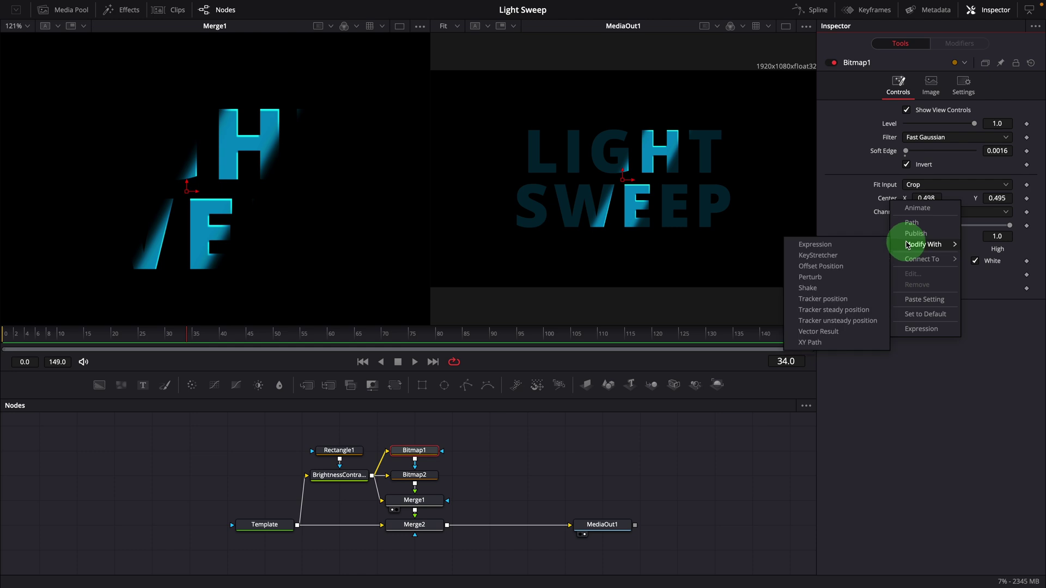
left_click(831, 333)
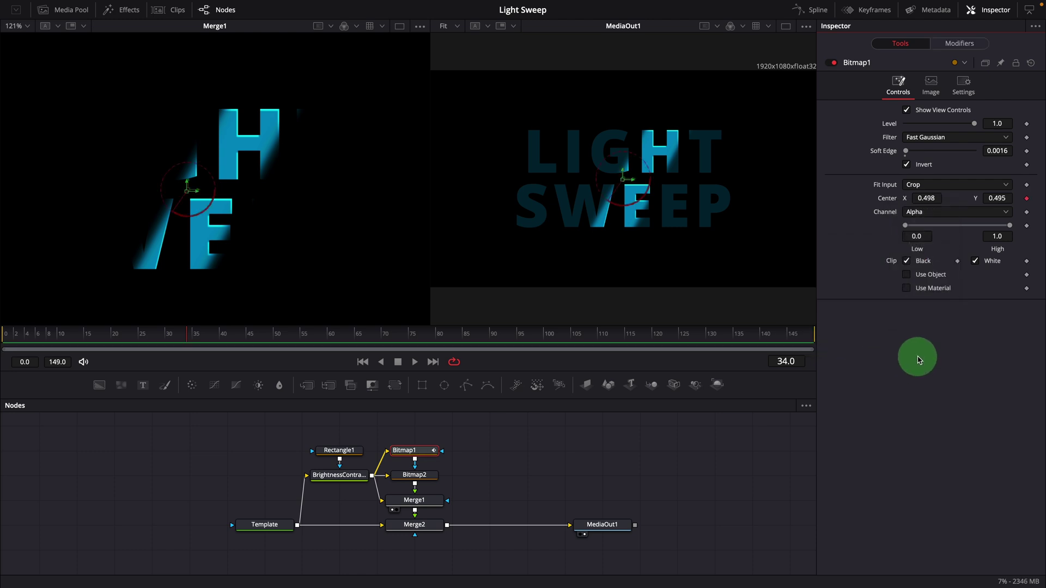
left_click(958, 46)
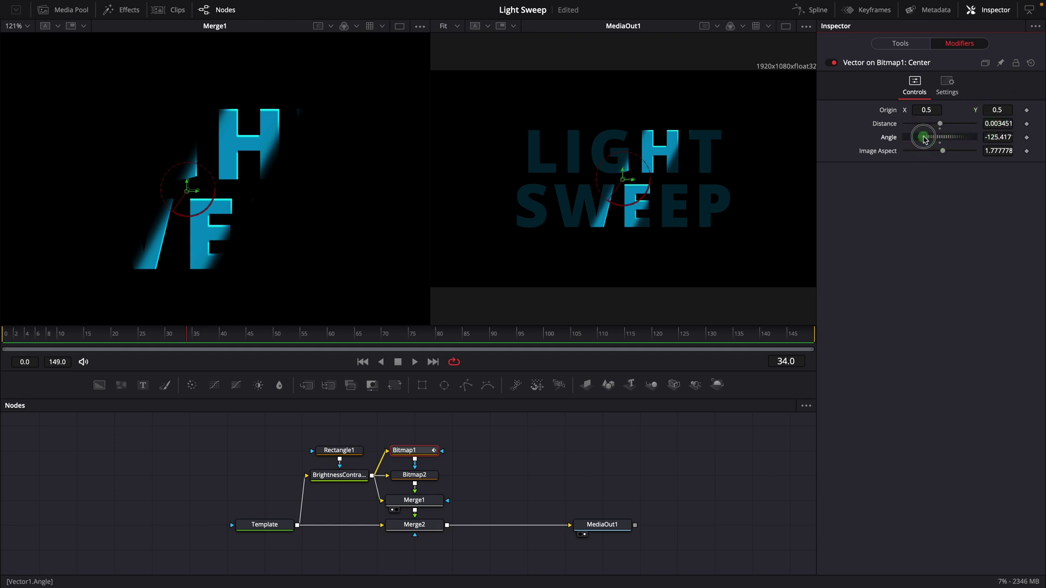
scroll(653, 190, "up", 5)
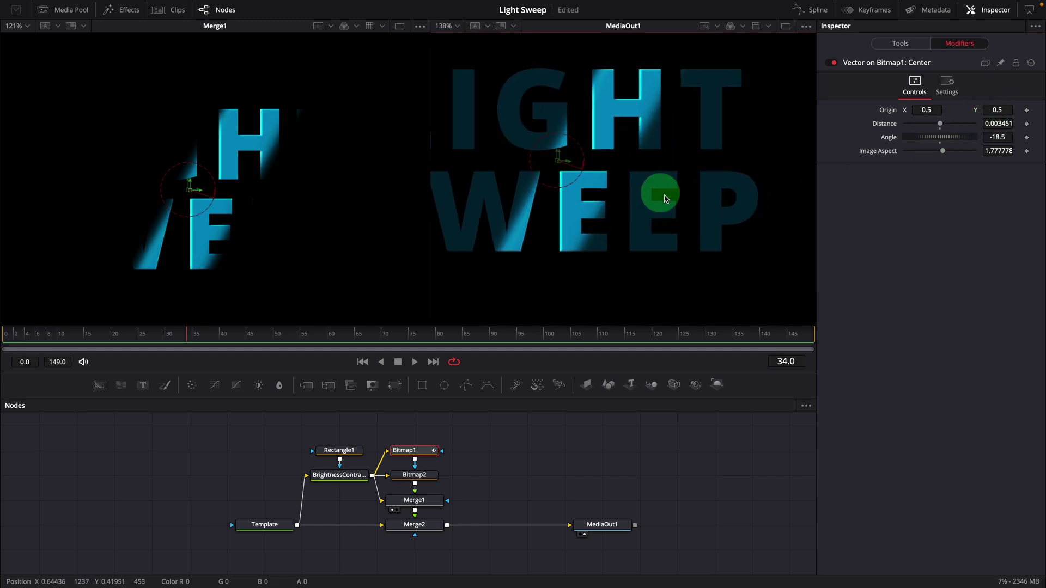
left_click_drag(953, 141, 918, 125)
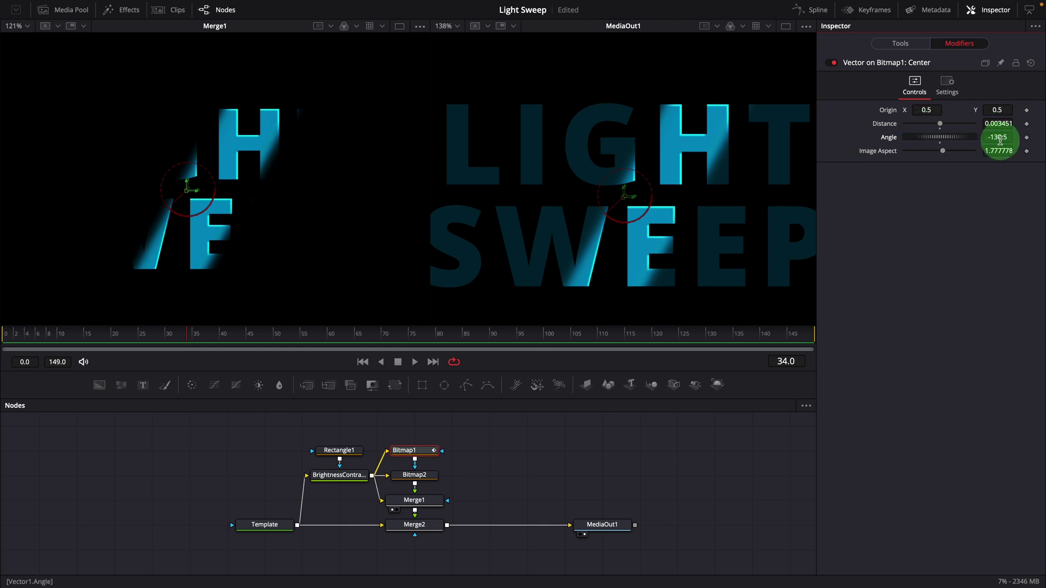
Link the vector Angle with the expression Rectangle1.Angle-90, then save the project.
right_click(893, 137)
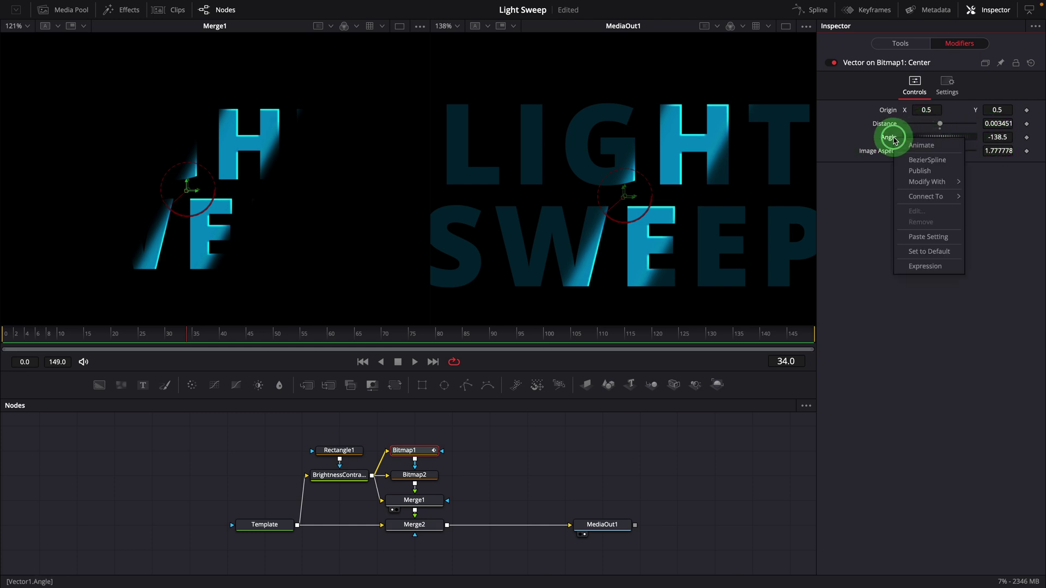
left_click(913, 267)
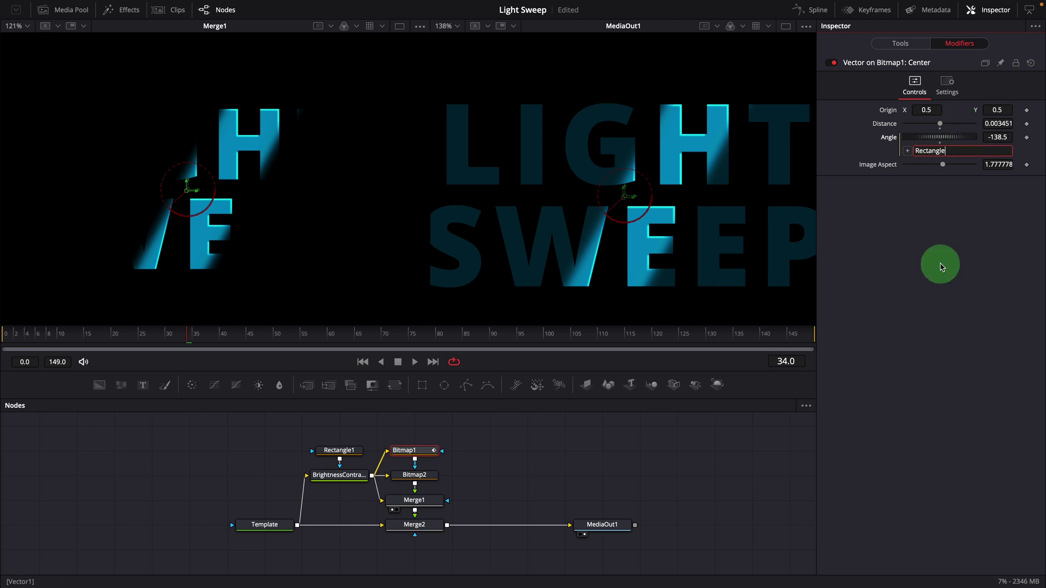
key("Tab")
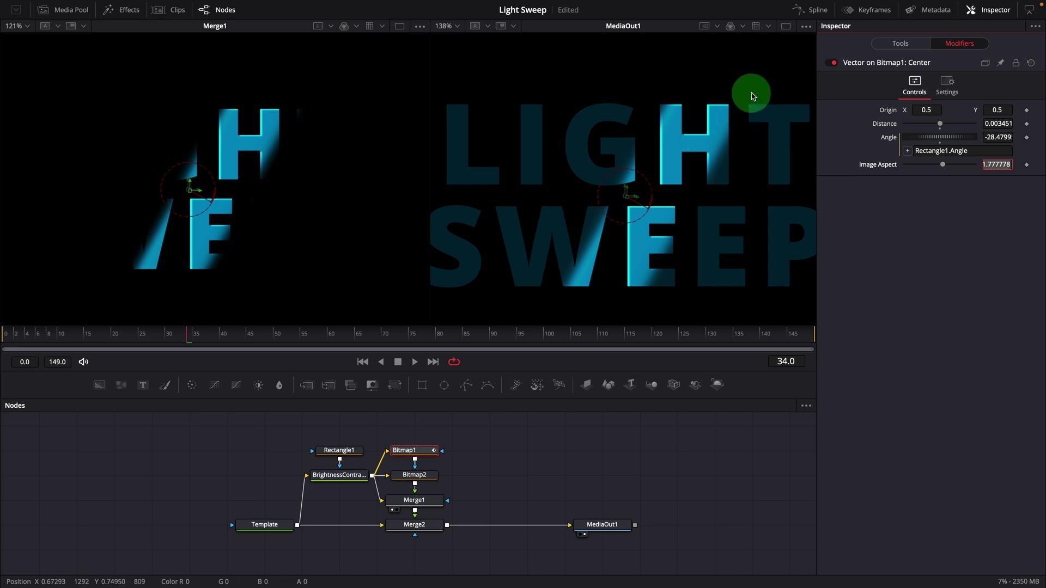
left_click(975, 151)
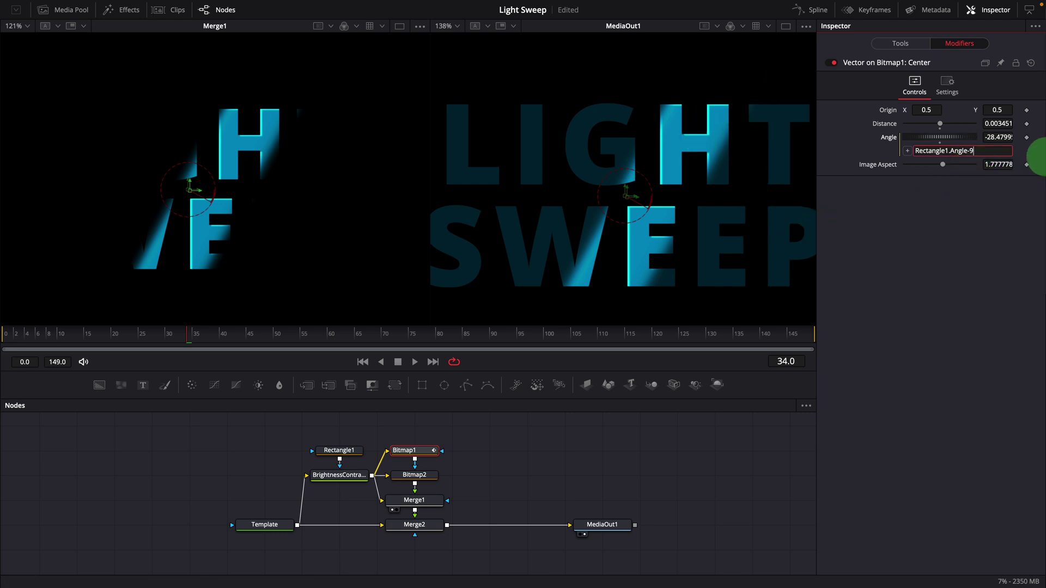
key("Tab")
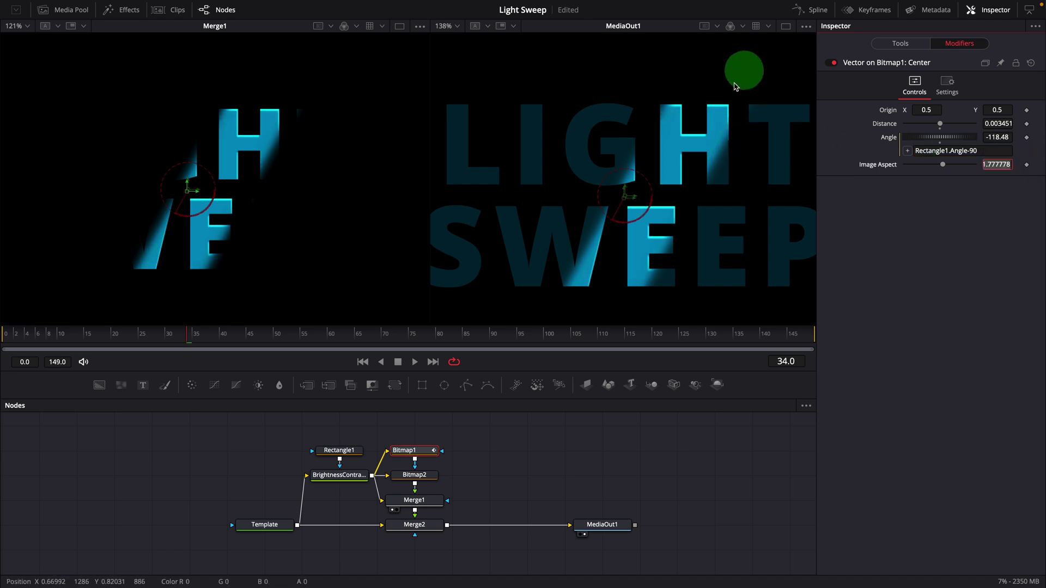
key("ctrl+s")
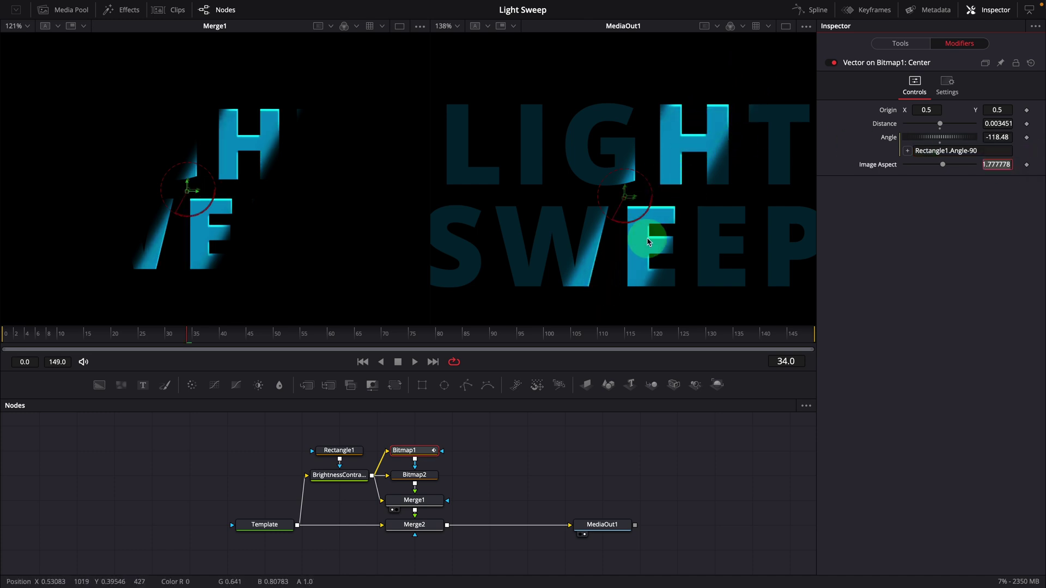
Rotate the Rectangle1 mask to about -66 degrees to check the cyan rims follow the sweep.
left_click(338, 450)
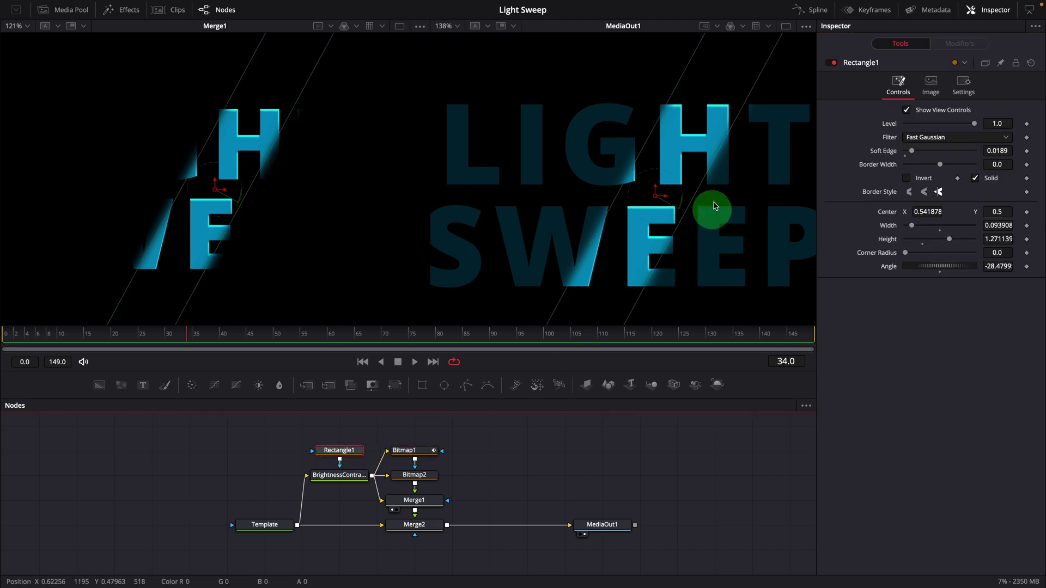
left_click_drag(685, 191, 633, 179)
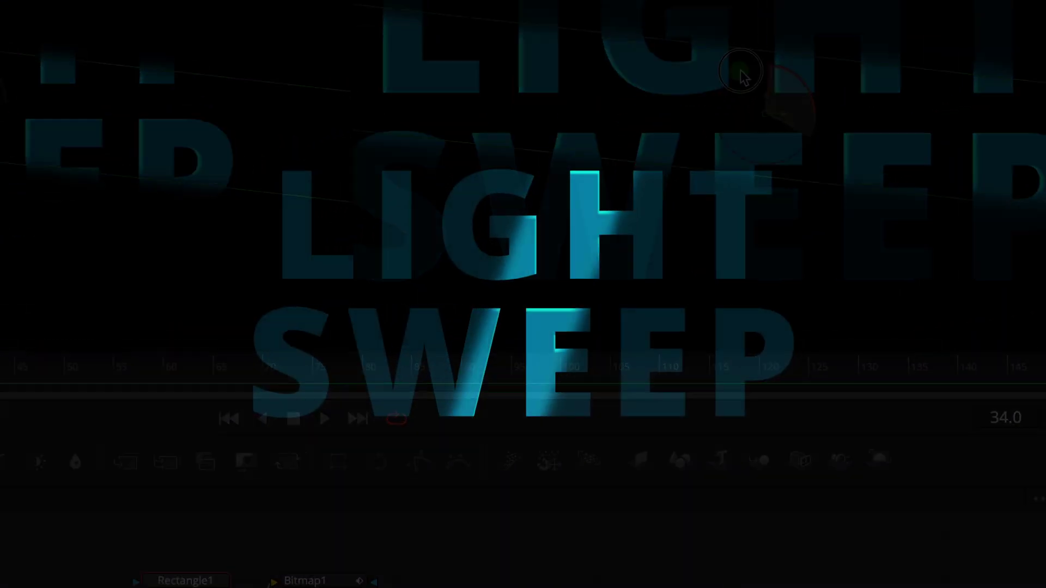